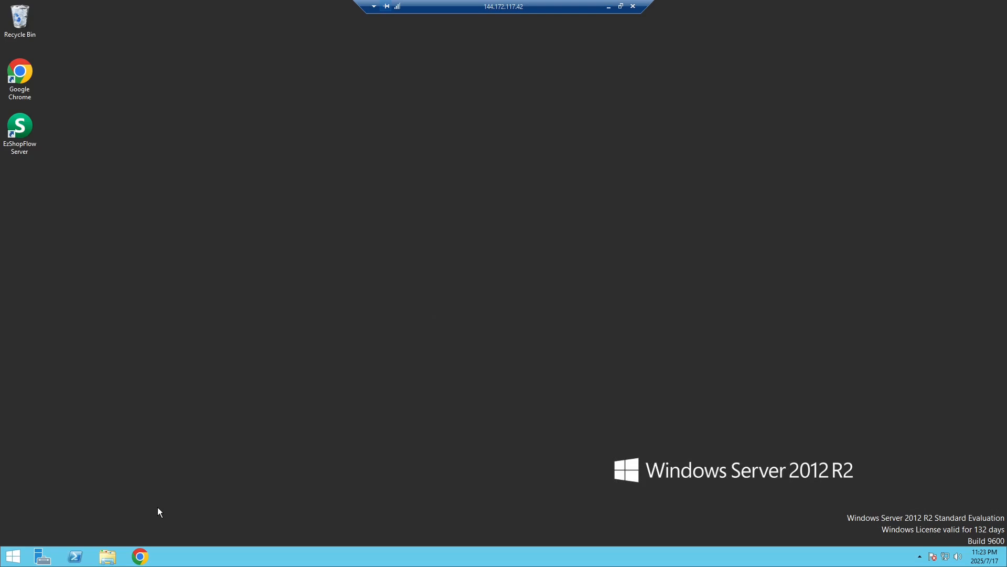
Launch Google Chrome from the taskbar.
left_click(141, 557)
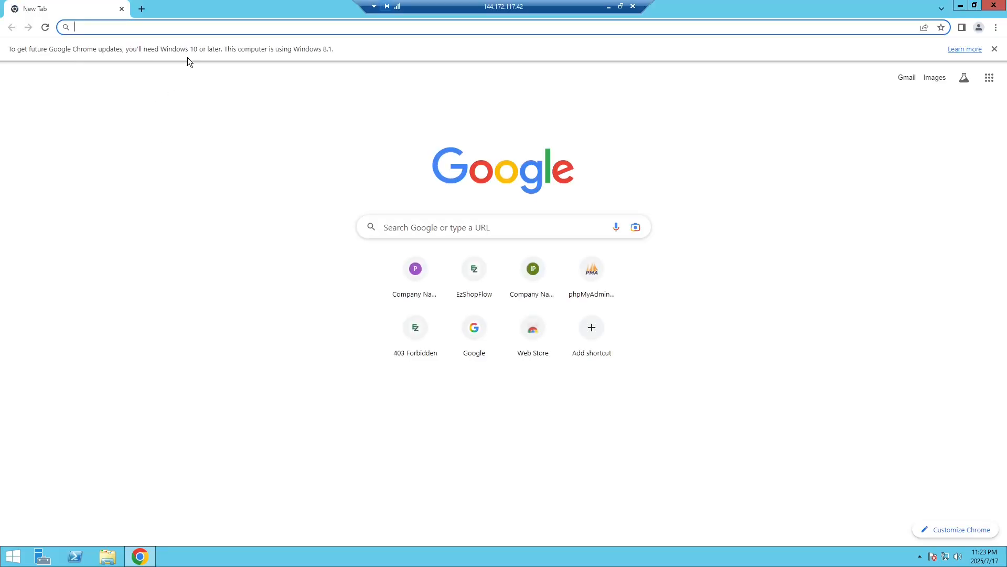
Load the portal page and log in with the saved username and its password.
type("portal")
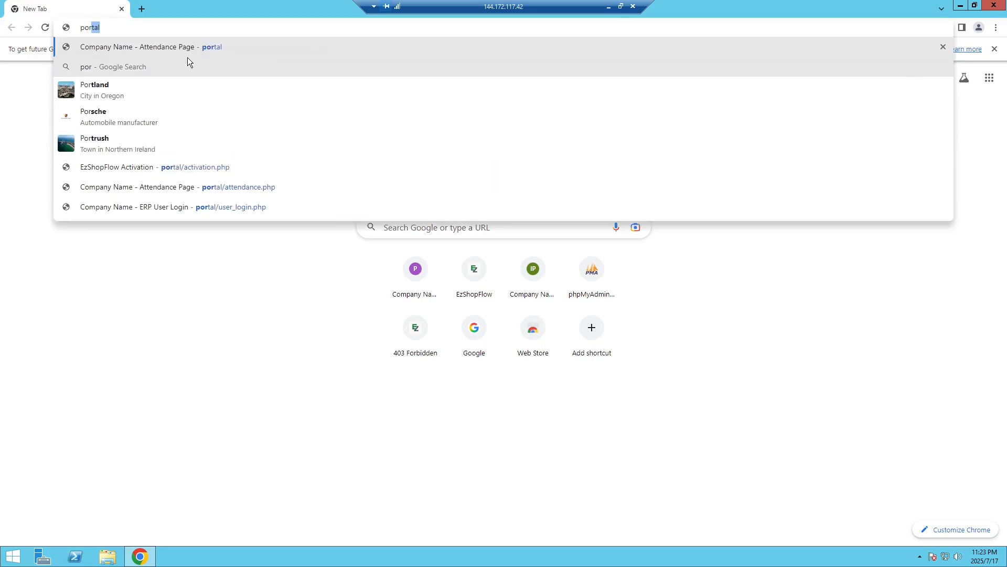
key("Return")
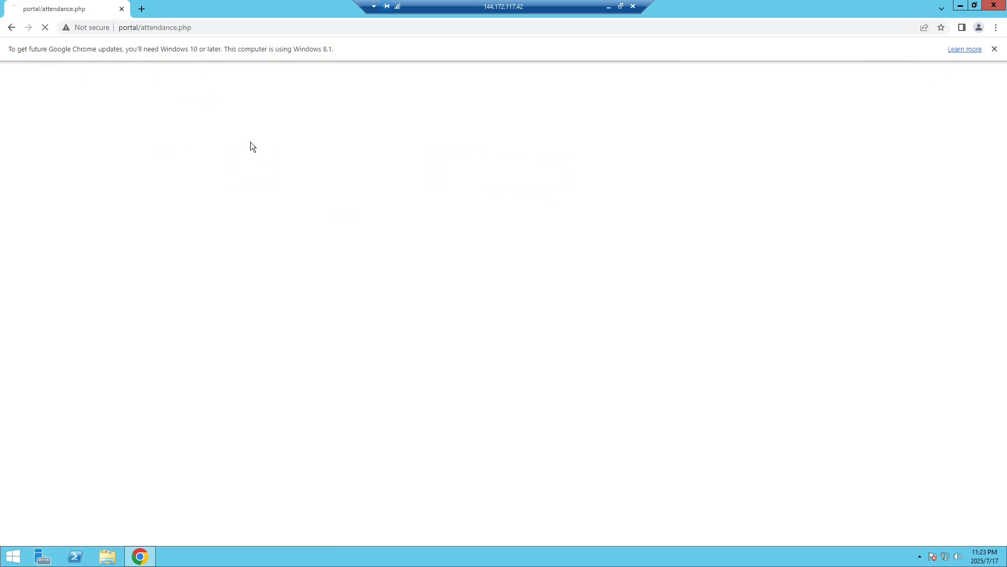
left_click(462, 154)
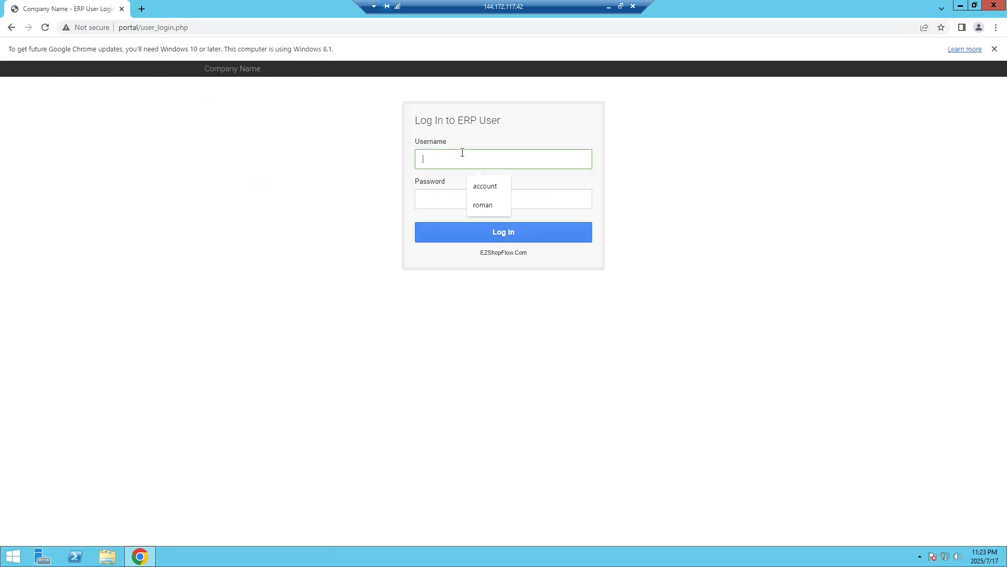
left_click(478, 187)
left_click(476, 196)
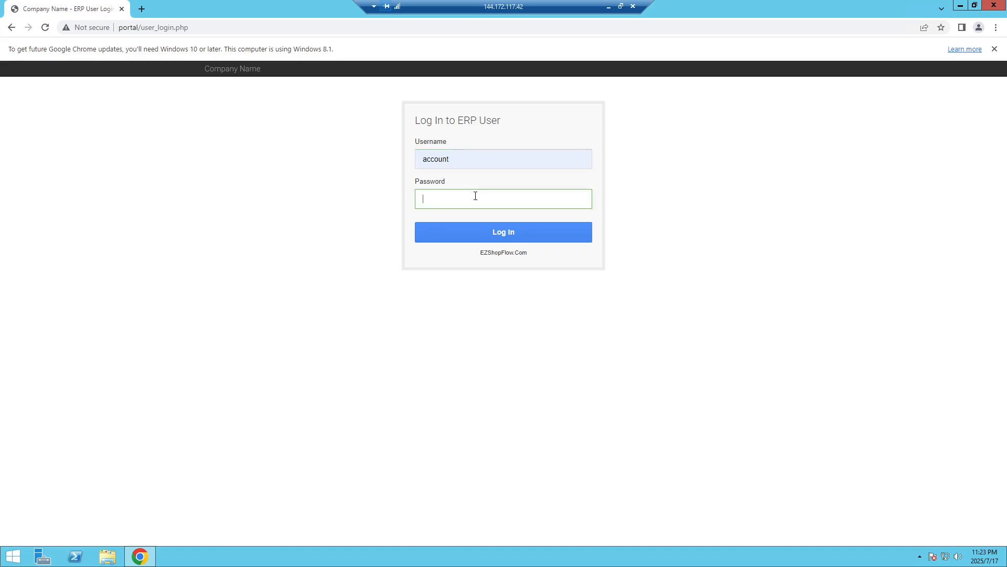
type("•••••••")
left_click(471, 232)
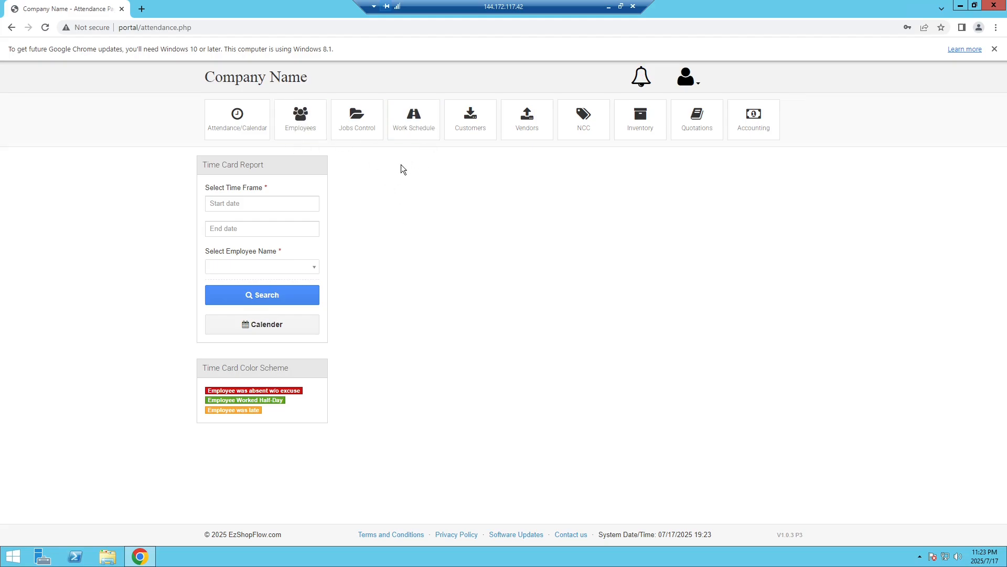
Dismiss the Chrome update notice and open Settings from the signed-in user's menu.
left_click(994, 49)
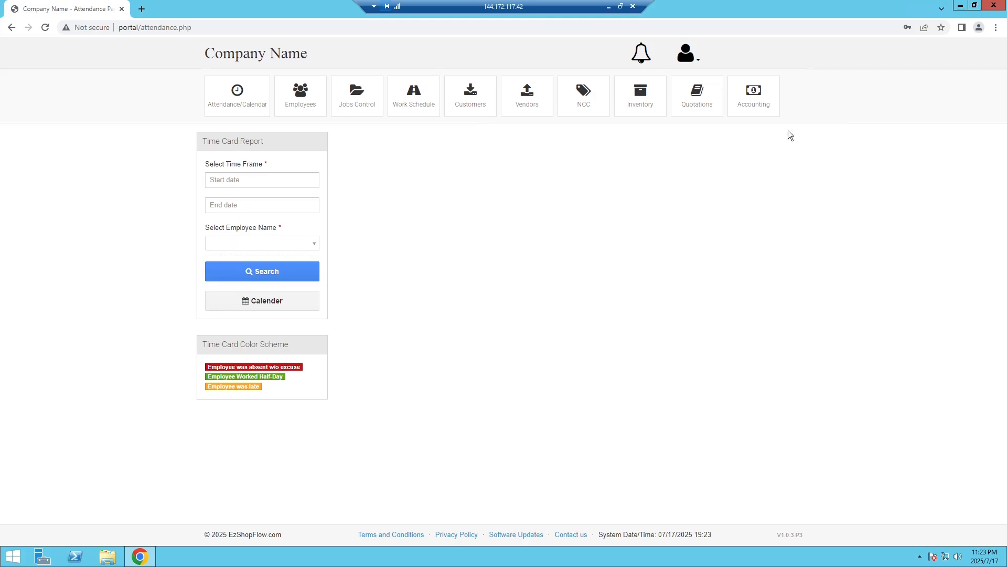
left_click(688, 61)
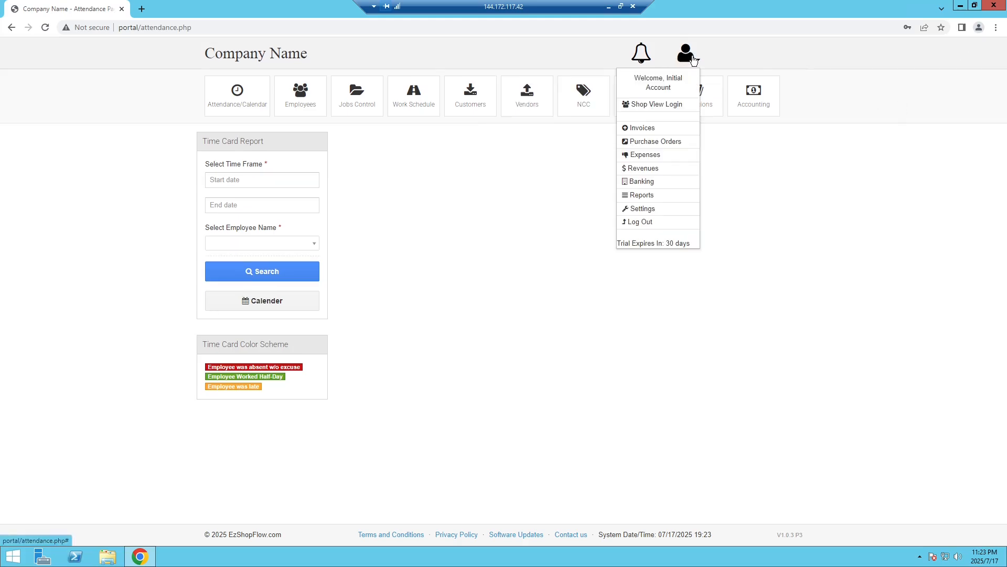
left_click(656, 210)
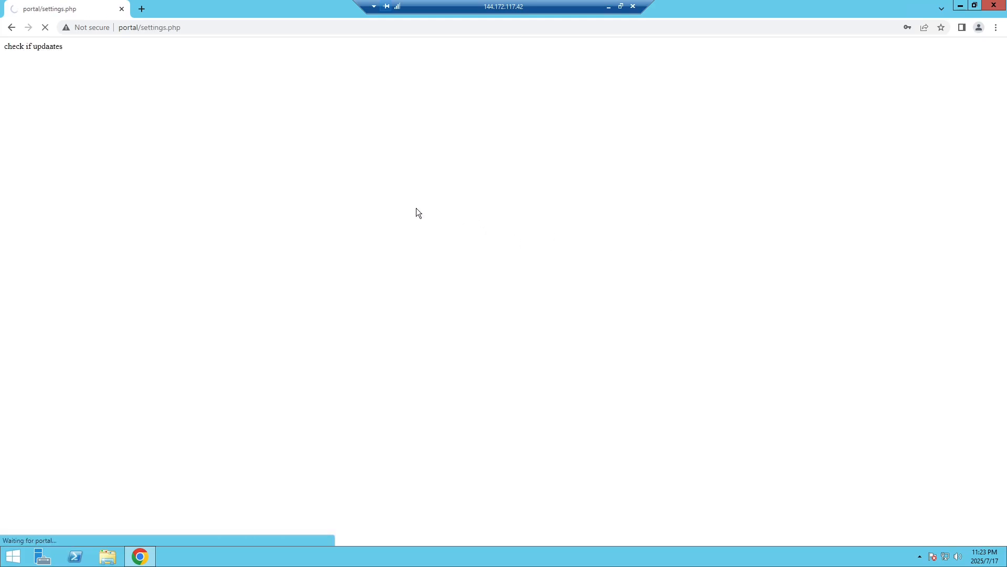
Select the company name value and scroll through the general settings.
scroll(411, 210, "down", 1)
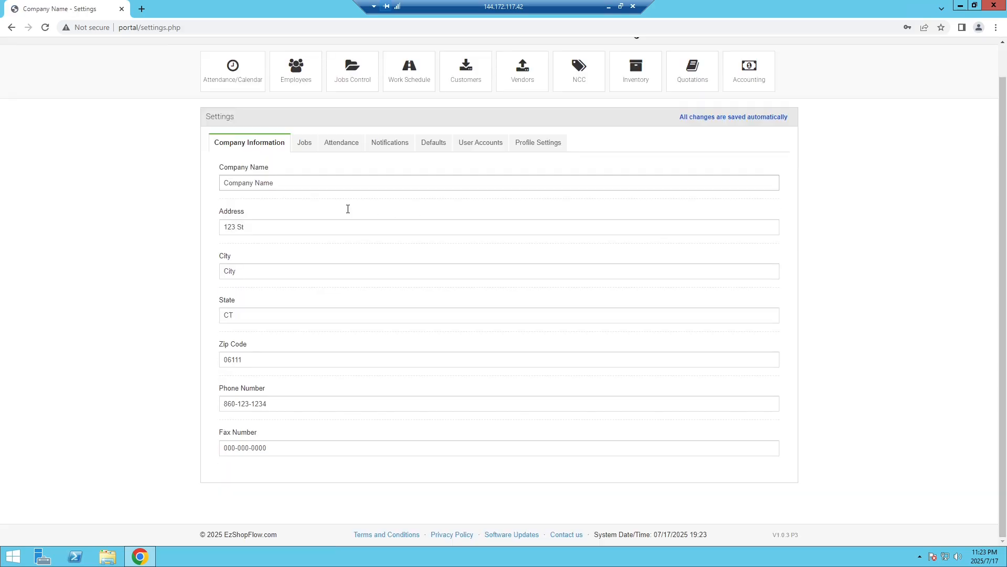
triple_click(287, 181)
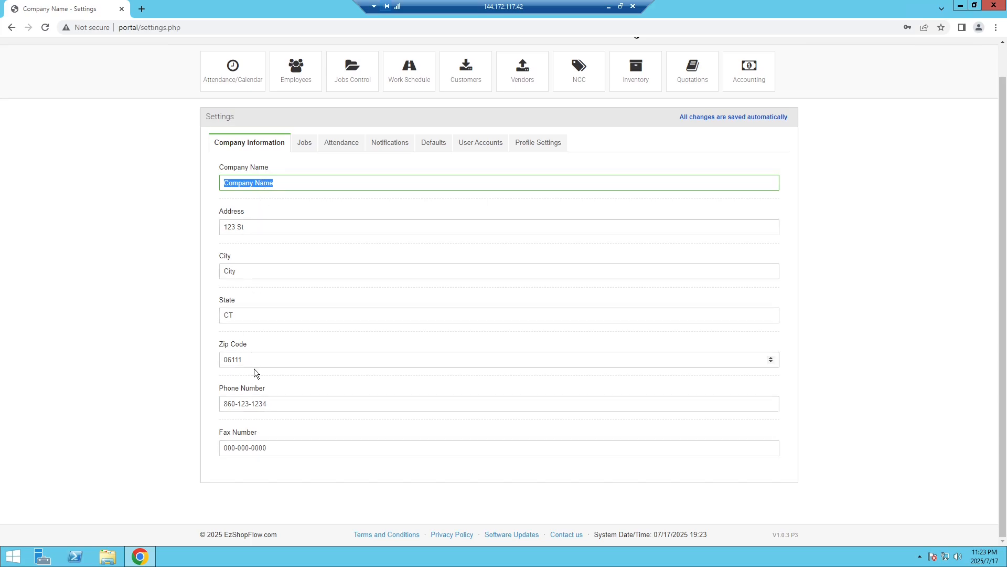
scroll(287, 236, "up", 1)
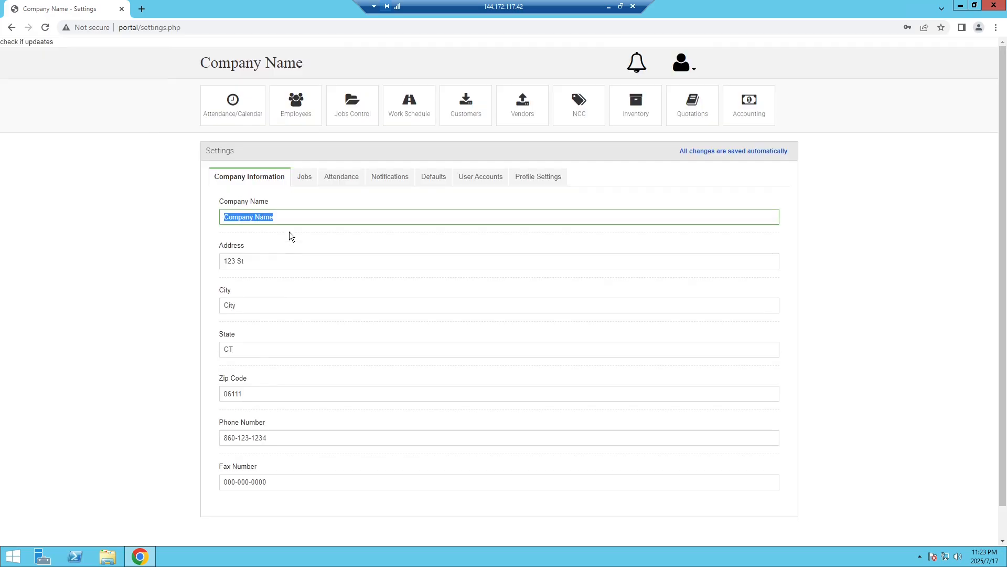
scroll(296, 202, "down", 1)
Move past the Jobs tab to Attendance and scroll through shift, lunch and threshold fields.
left_click(305, 144)
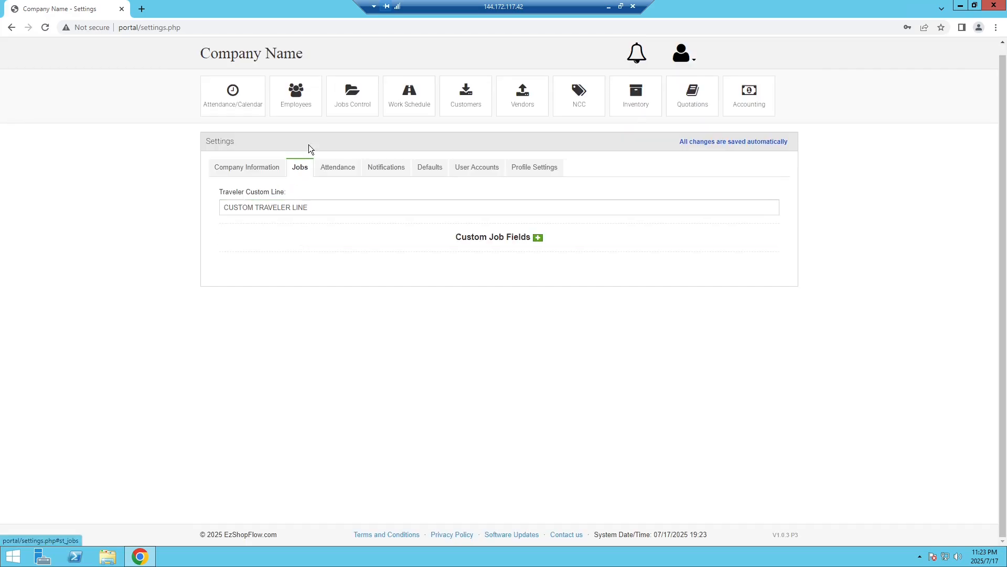
left_click(346, 168)
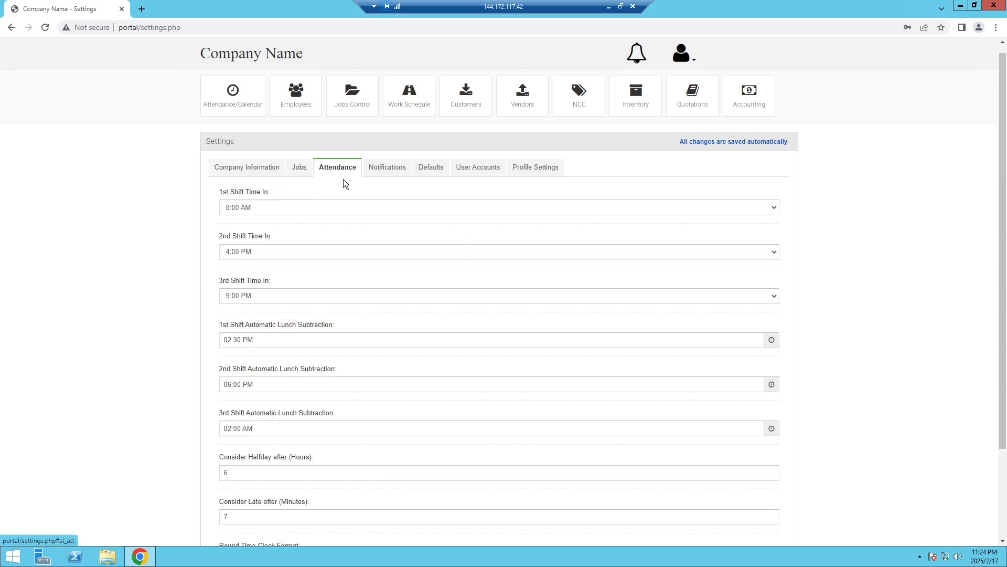
scroll(343, 180, "down", 2)
scroll(305, 153, "up", 1)
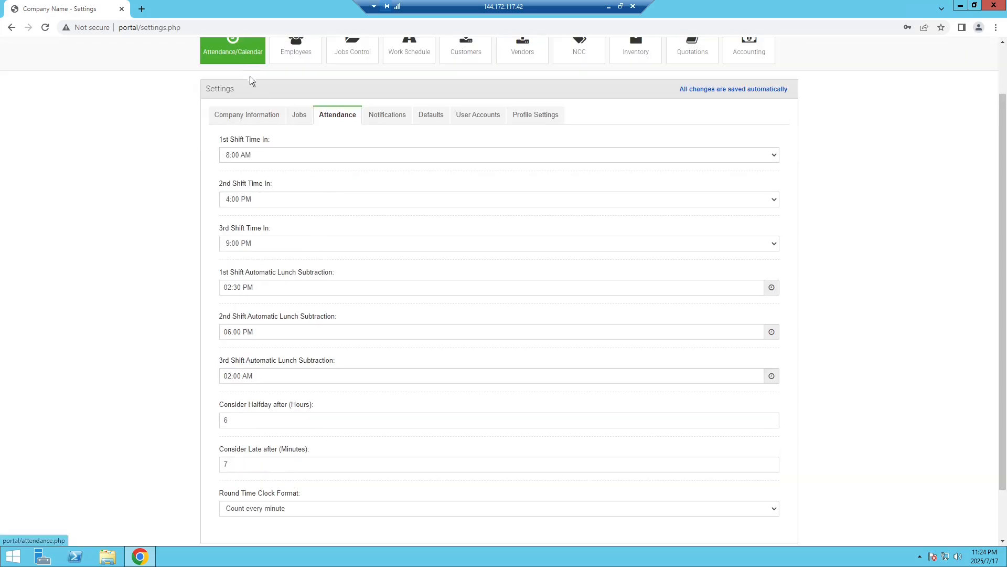
scroll(276, 113, "down", 1)
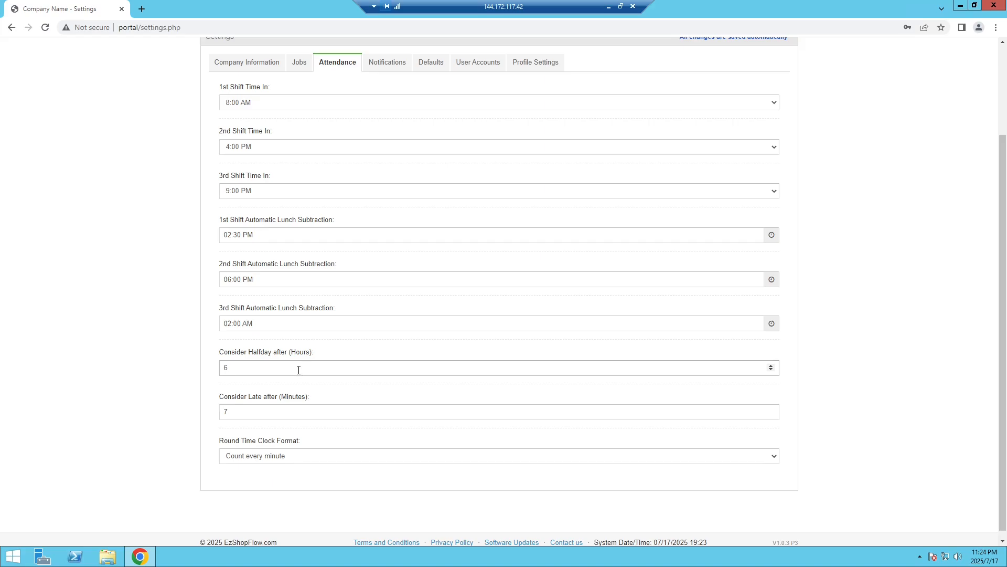
Check the Consider Halfday value 6 and Consider Late value 7, leaving both unchanged.
left_click(299, 370)
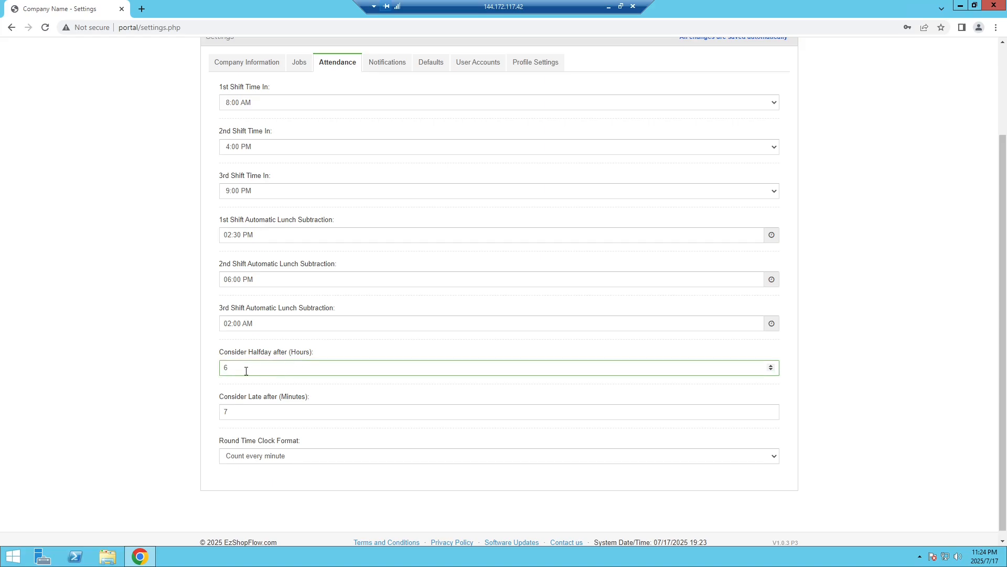
double_click(220, 375)
left_click(242, 401)
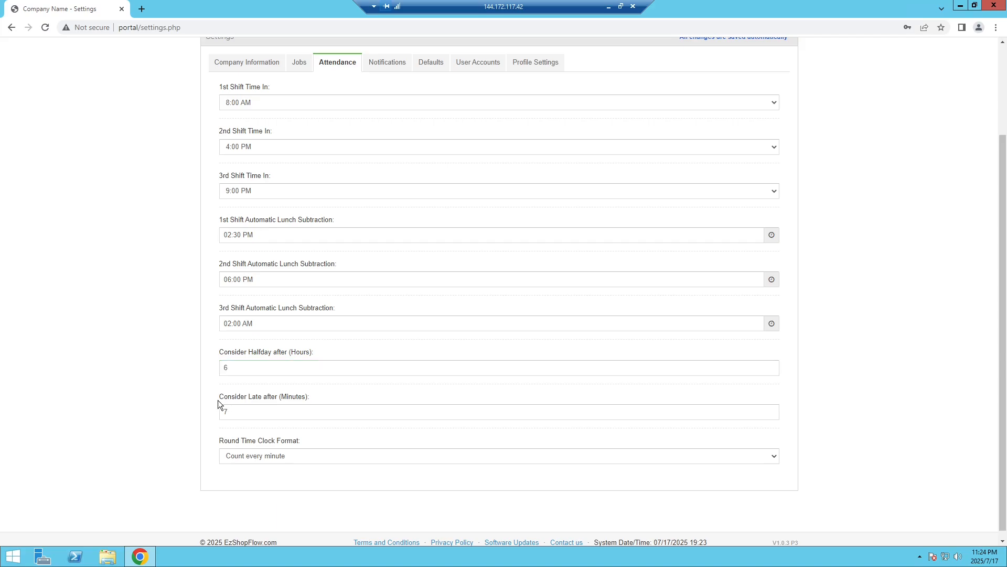
left_click(267, 416)
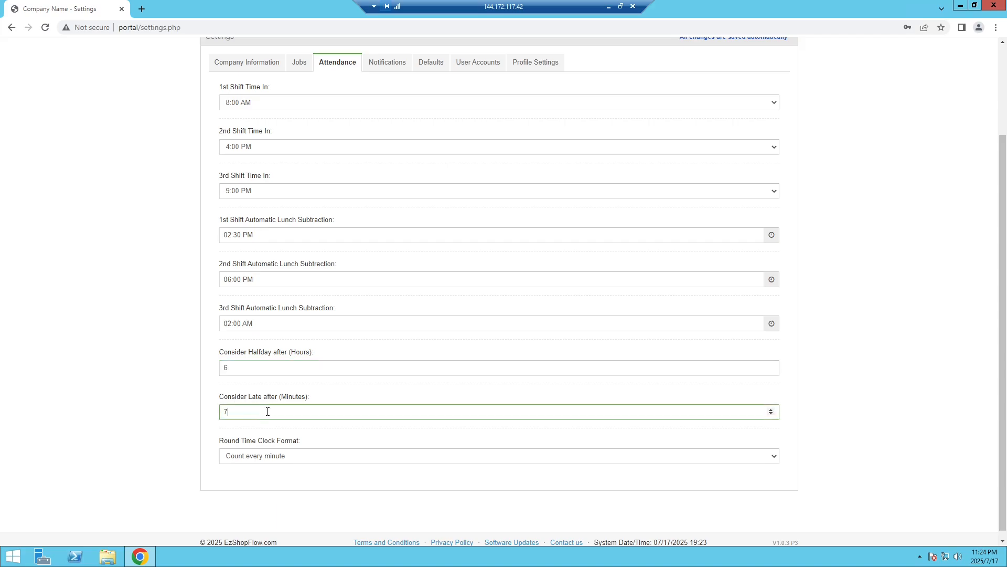
left_click_drag(267, 415, 221, 415)
left_click(231, 414)
Keep Round Time Clock Format at Count every minute, then show the Notifications settings.
left_click(278, 455)
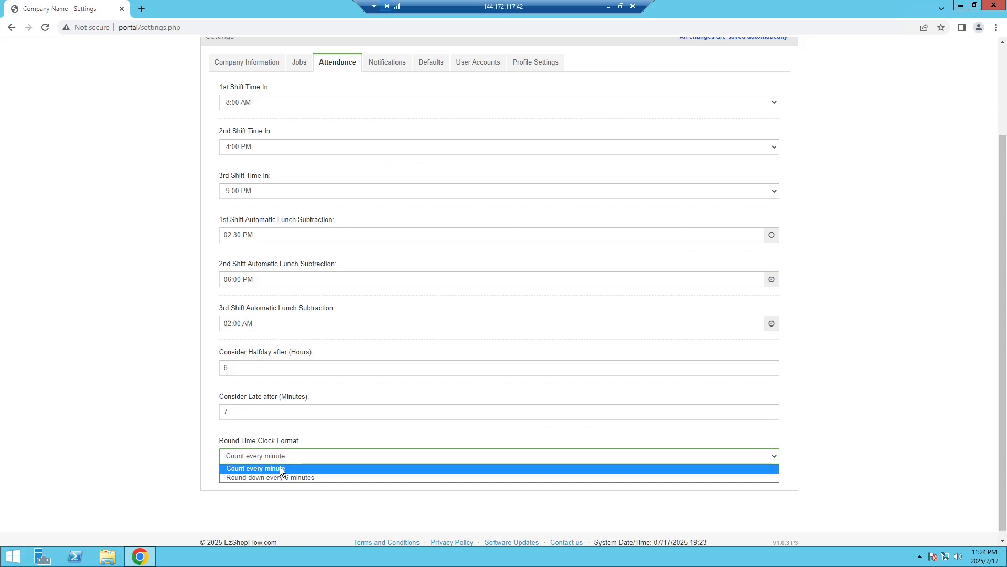
left_click(319, 468)
scroll(342, 297, "up", 1)
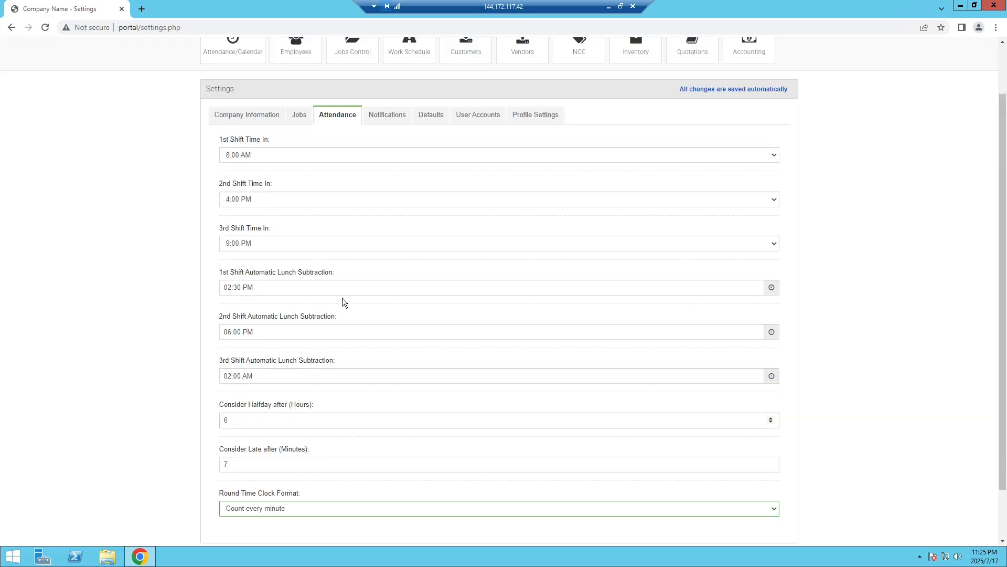
left_click(387, 118)
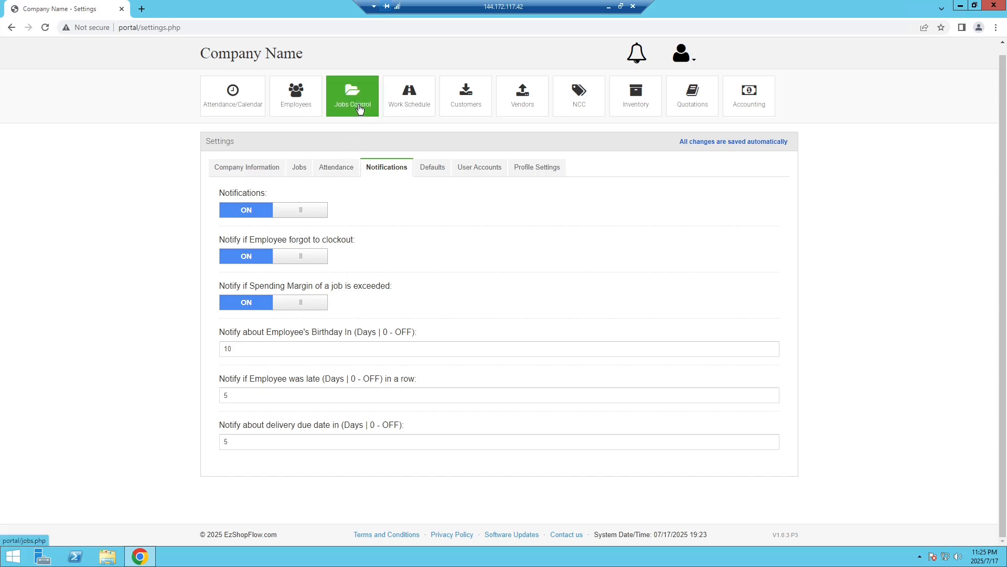
left_click(295, 350)
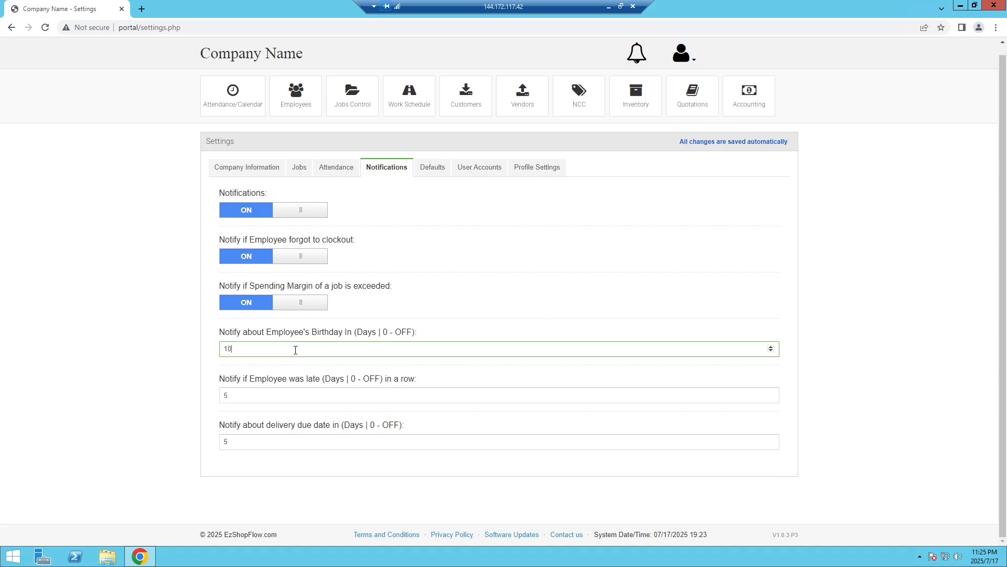
left_click(256, 396)
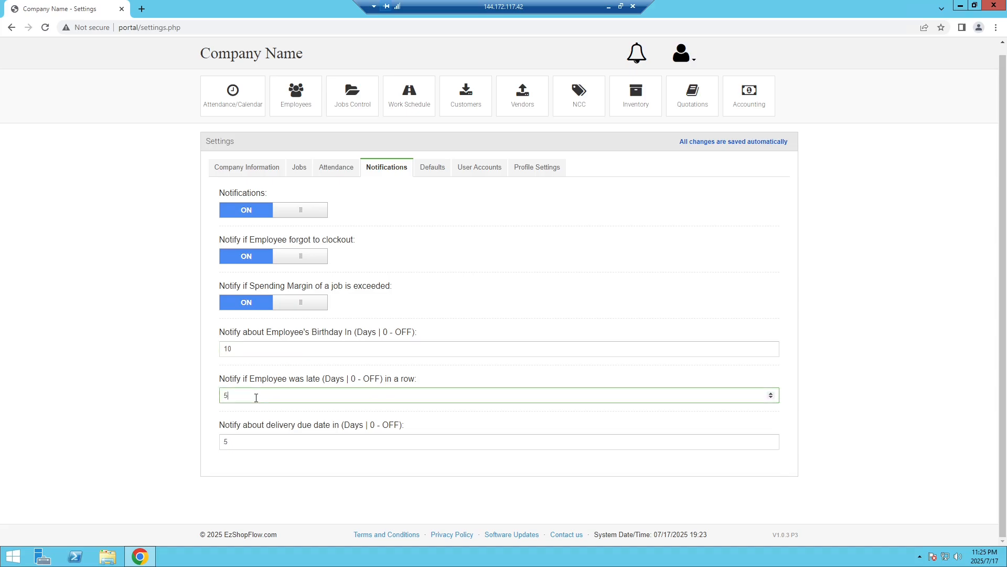
left_click(245, 440)
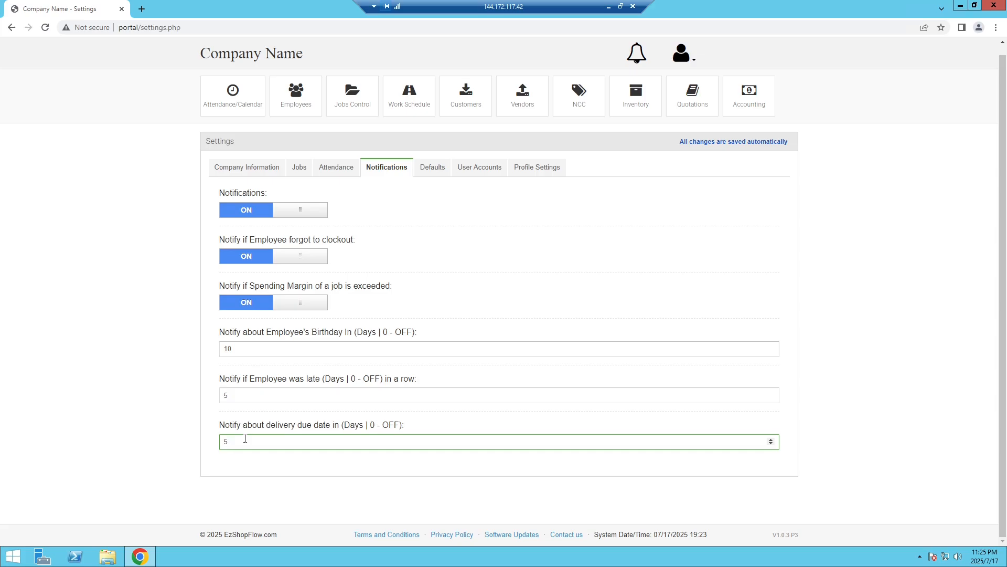
left_click(306, 391)
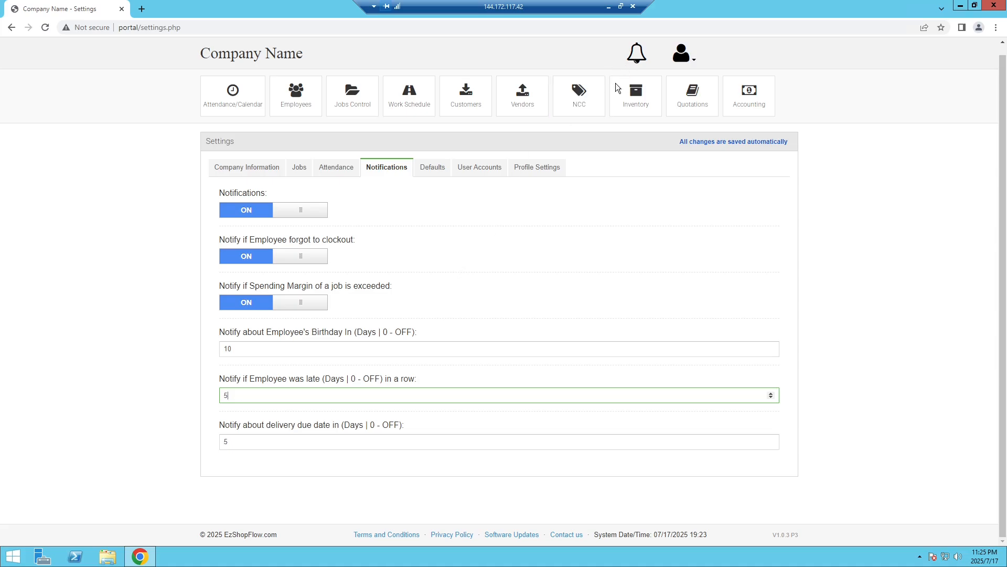
left_click(250, 437)
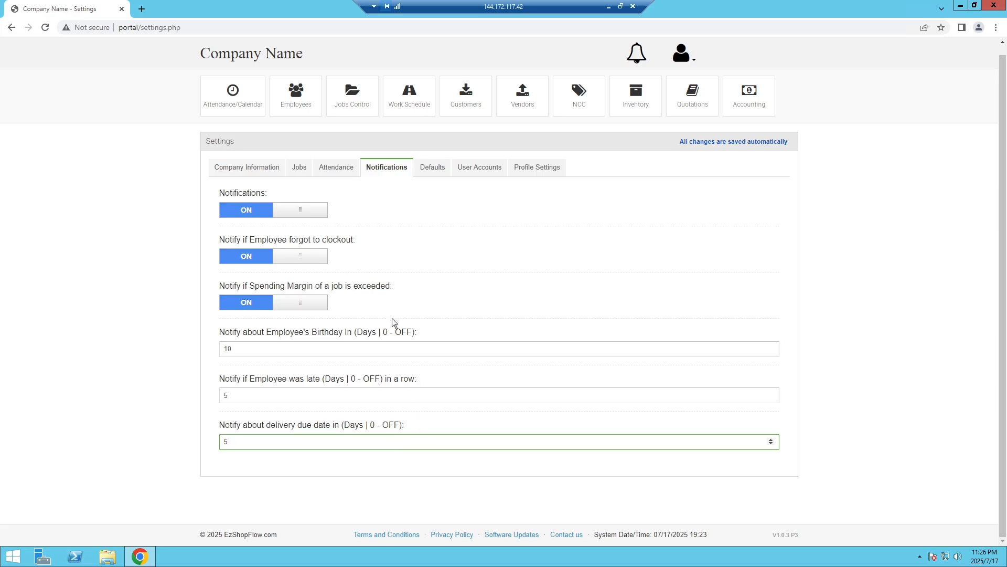
Switch to the Defaults tab and scroll through the Quotes fields.
left_click(433, 166)
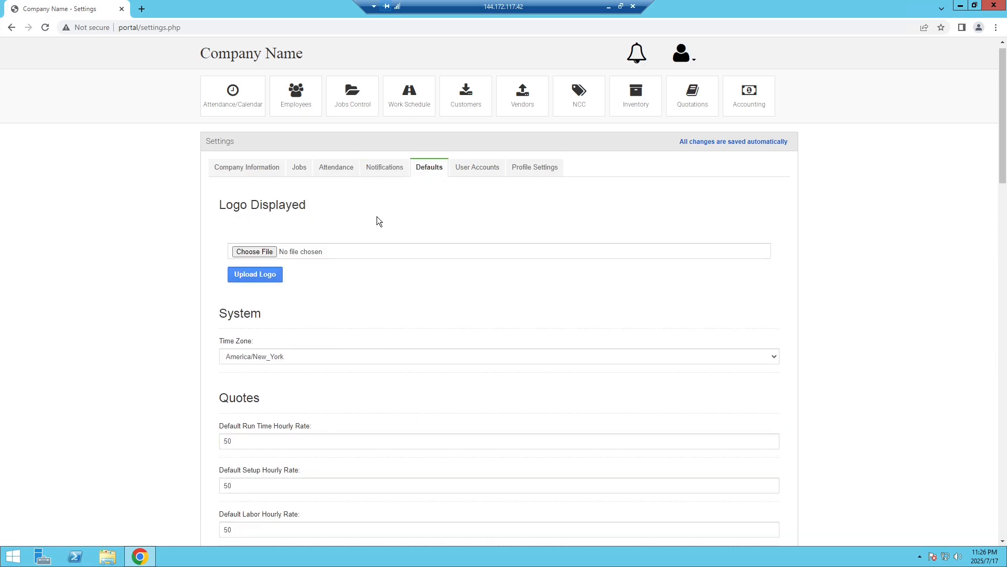
scroll(374, 212, "down", 1)
scroll(374, 210, "down", 1)
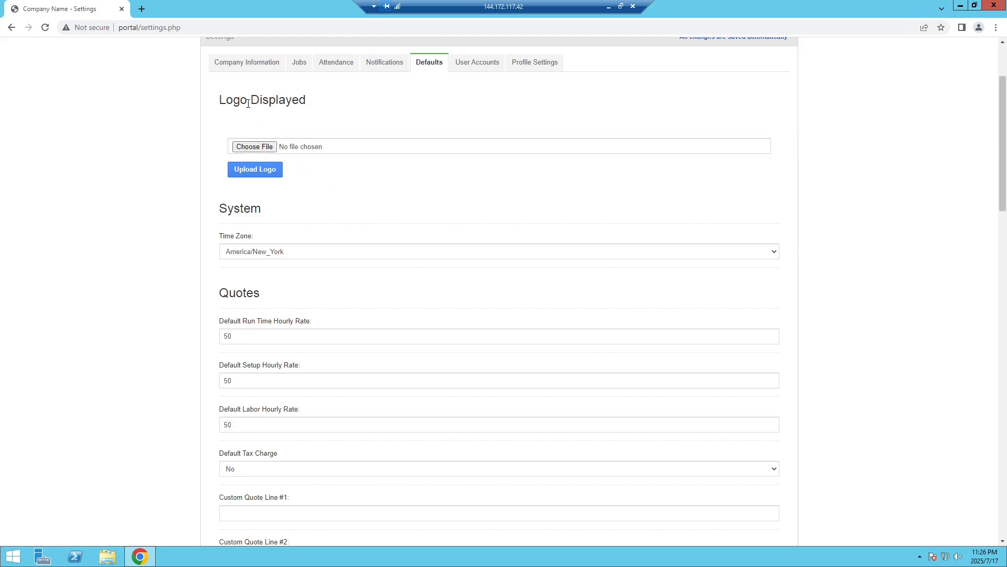
scroll(275, 144, "up", 1)
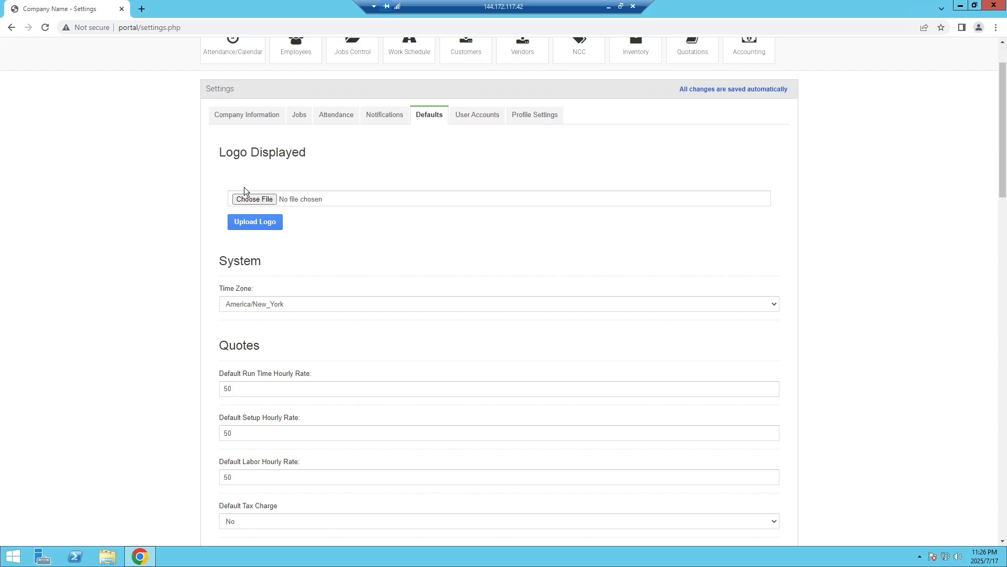
scroll(288, 201, "down", 2)
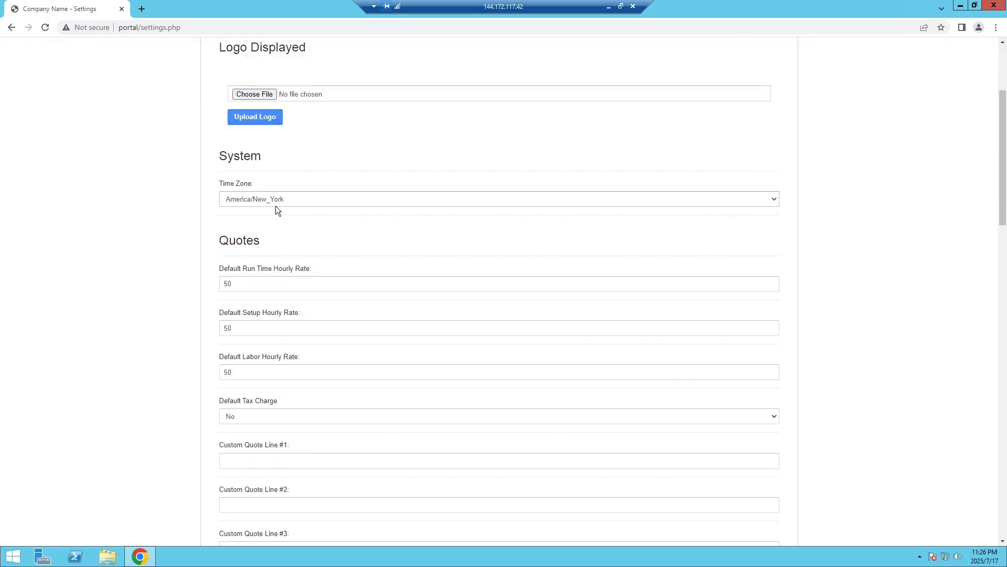
scroll(273, 157, "up", 1)
scroll(381, 269, "down", 1)
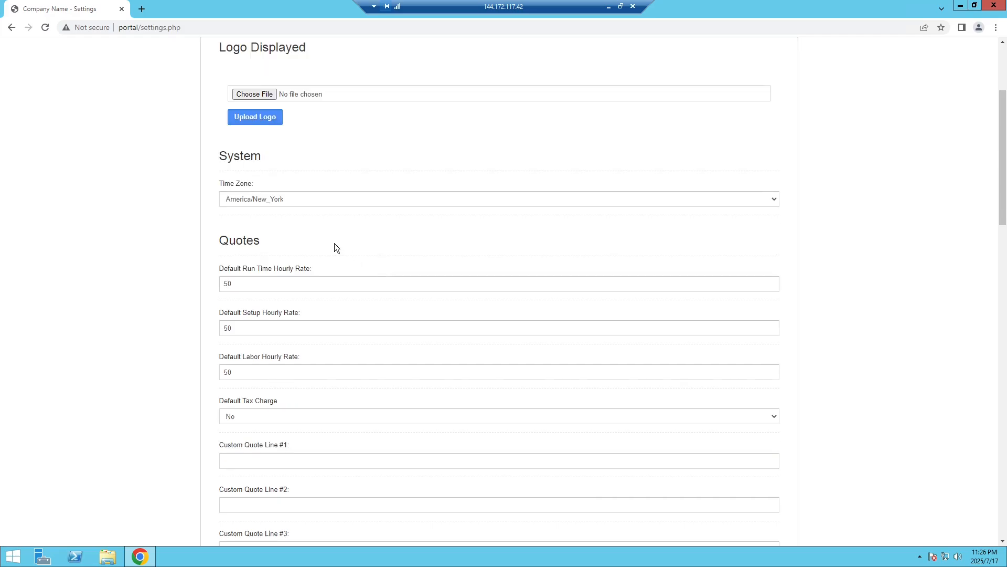
scroll(333, 242, "down", 3)
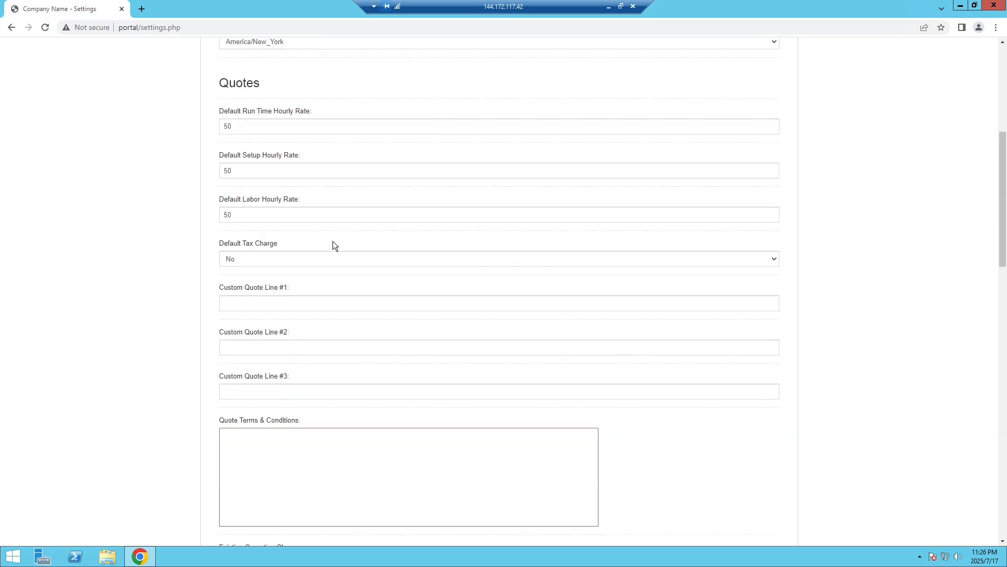
Check the run time and setup hourly rates of 50 and keep Tax Charge at No.
left_click(255, 125)
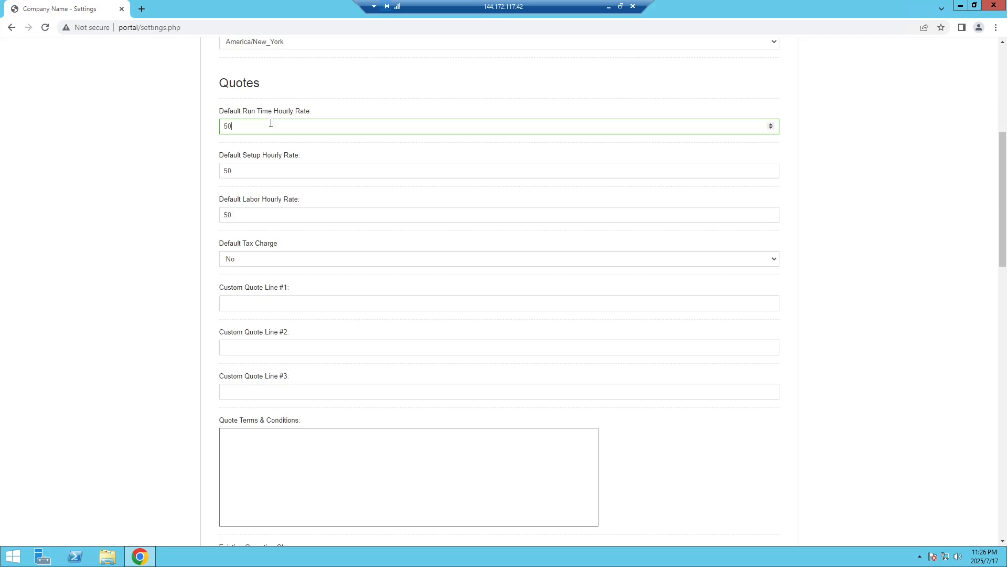
left_click(262, 171)
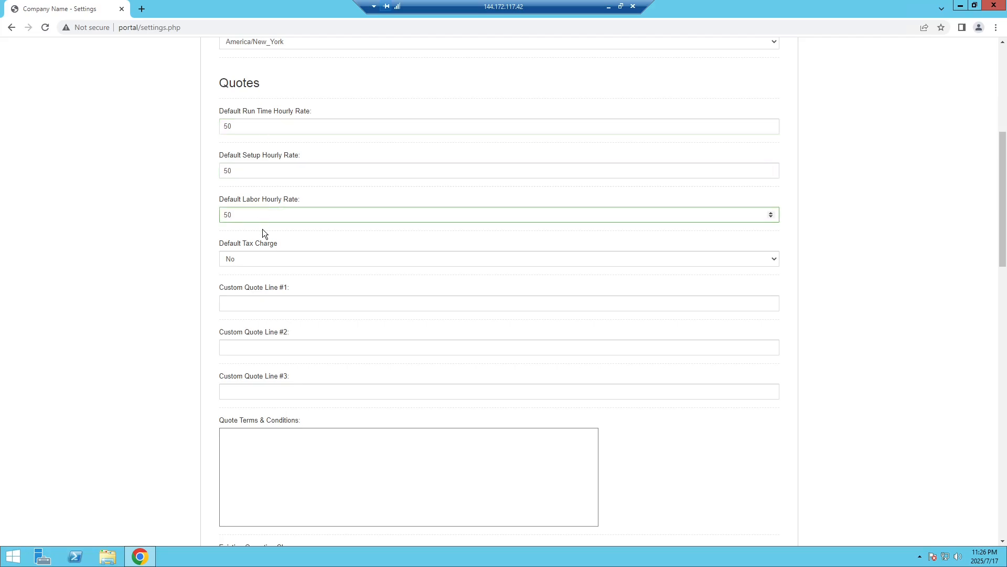
scroll(262, 229, "down", 1)
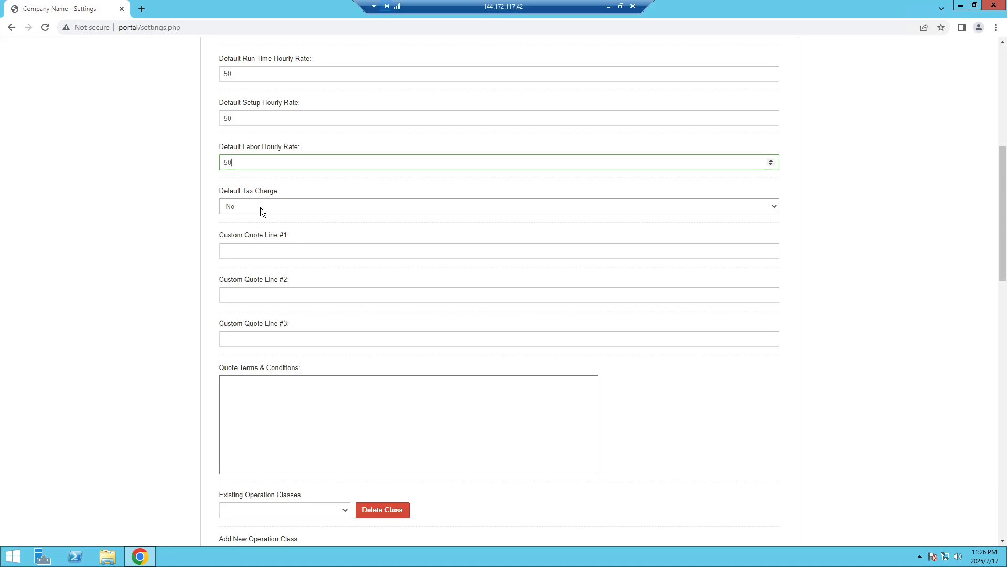
left_click(260, 207)
left_click(260, 206)
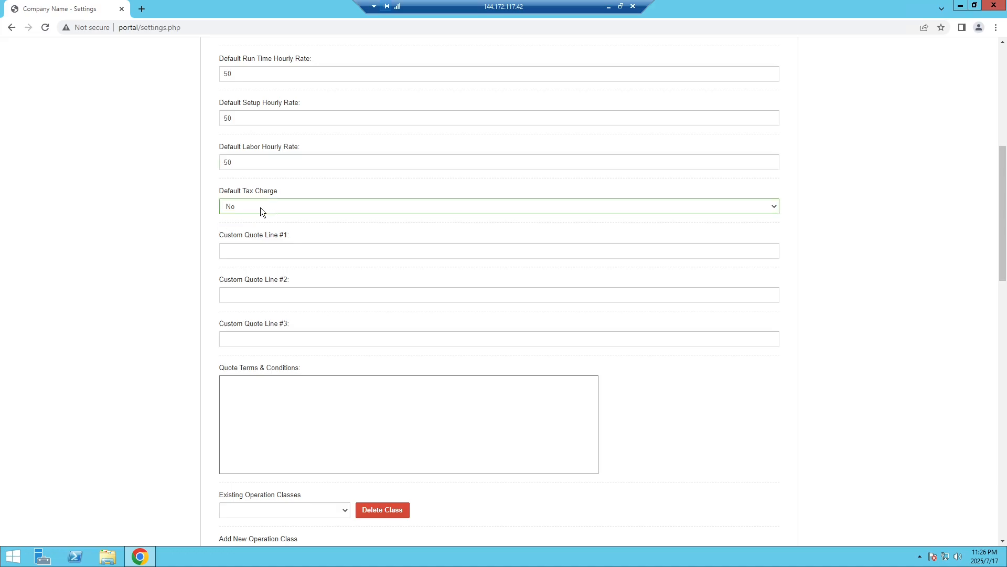
left_click(260, 207)
left_click(260, 207)
Look at the blank quote terms field and keep Operation Type as the operation class.
scroll(275, 206, "up", 1)
scroll(293, 231, "up", 1)
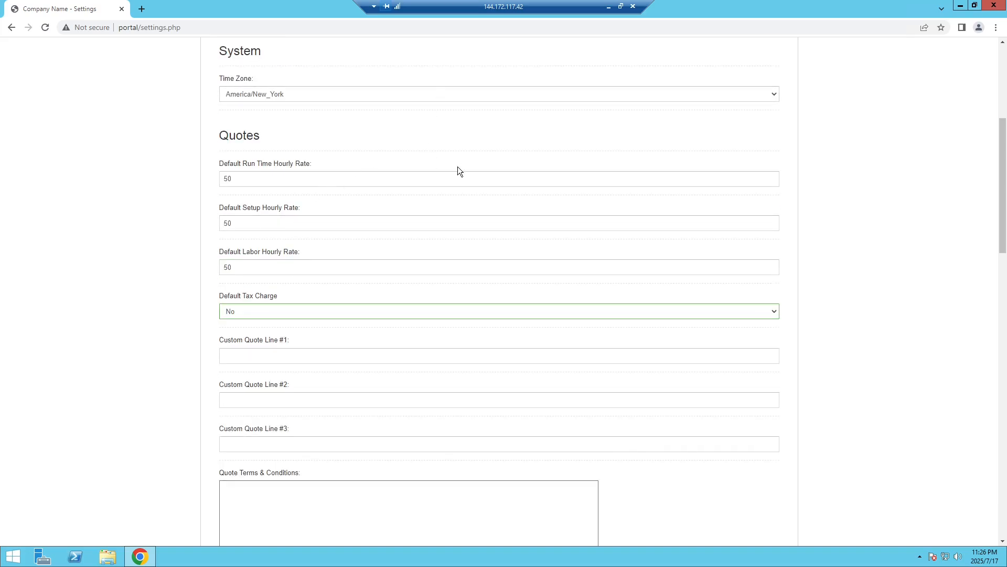
scroll(407, 212, "down", 1)
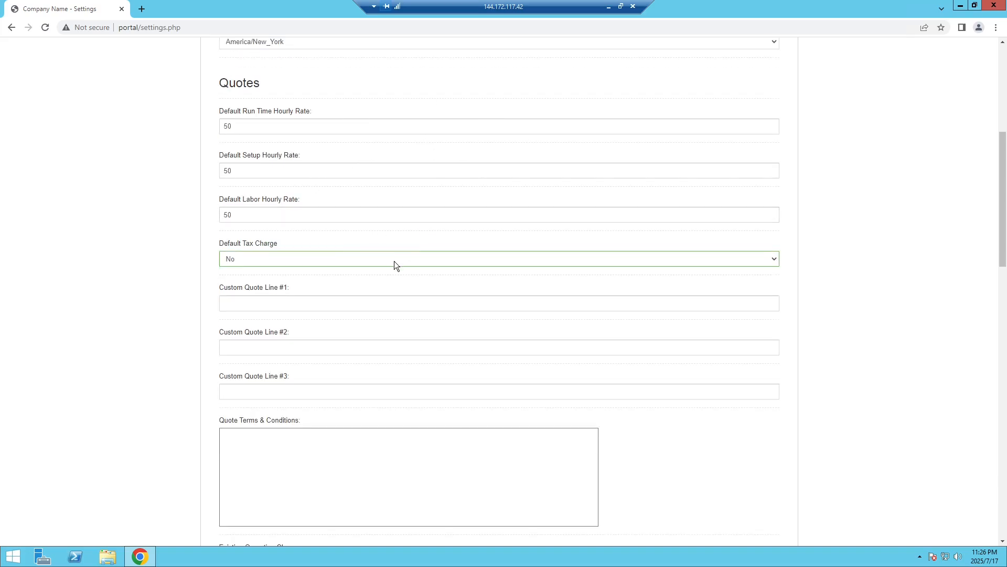
scroll(394, 261, "down", 1)
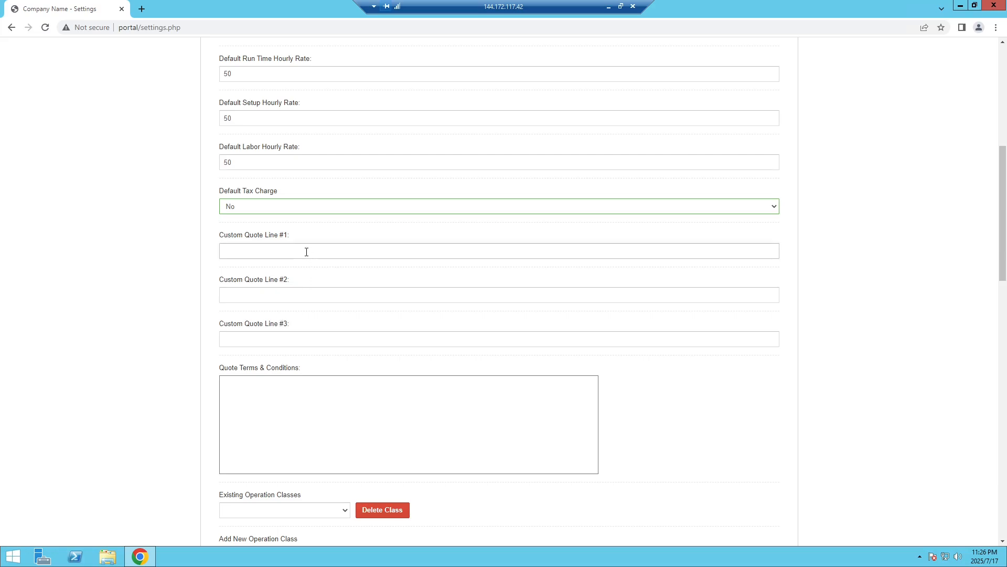
scroll(283, 273, "down", 1)
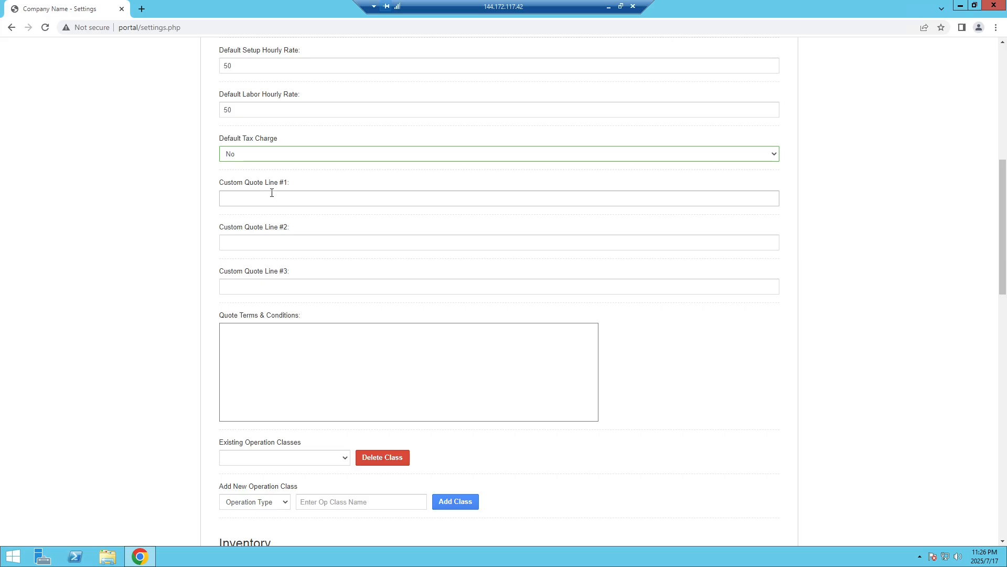
scroll(262, 257, "down", 1)
left_click(255, 291)
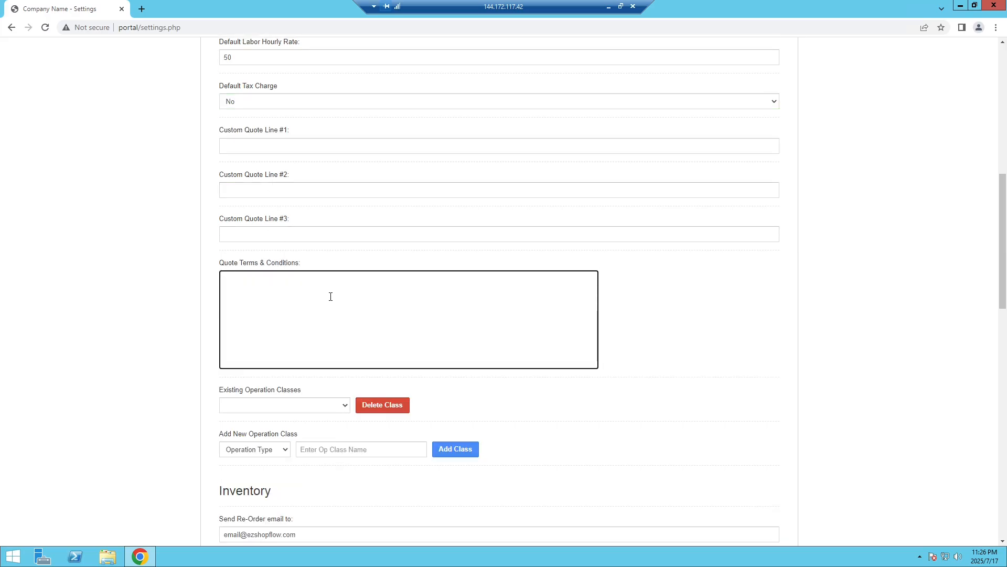
scroll(330, 297, "down", 1)
scroll(283, 230, "down", 3)
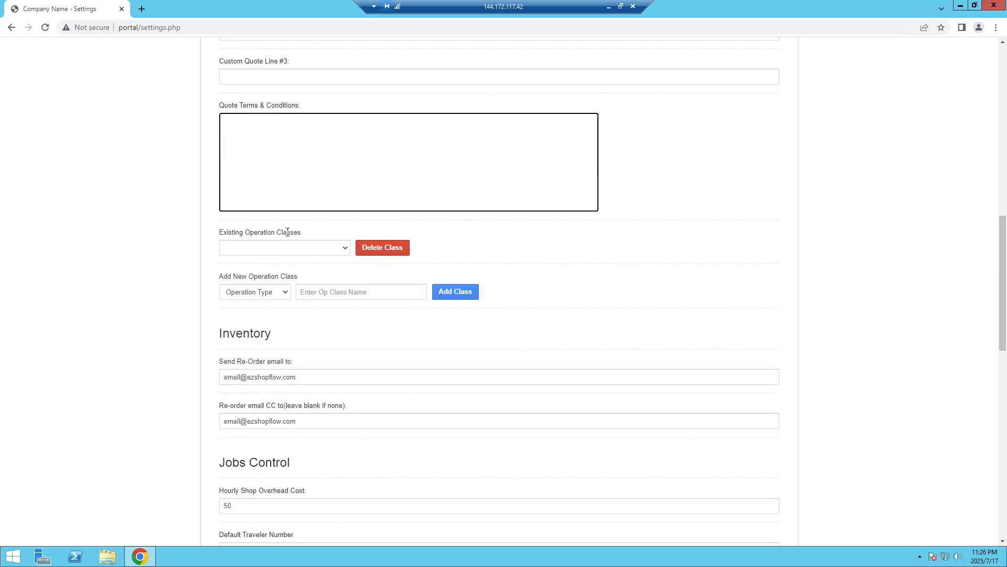
scroll(282, 200, "up", 1)
left_click(266, 291)
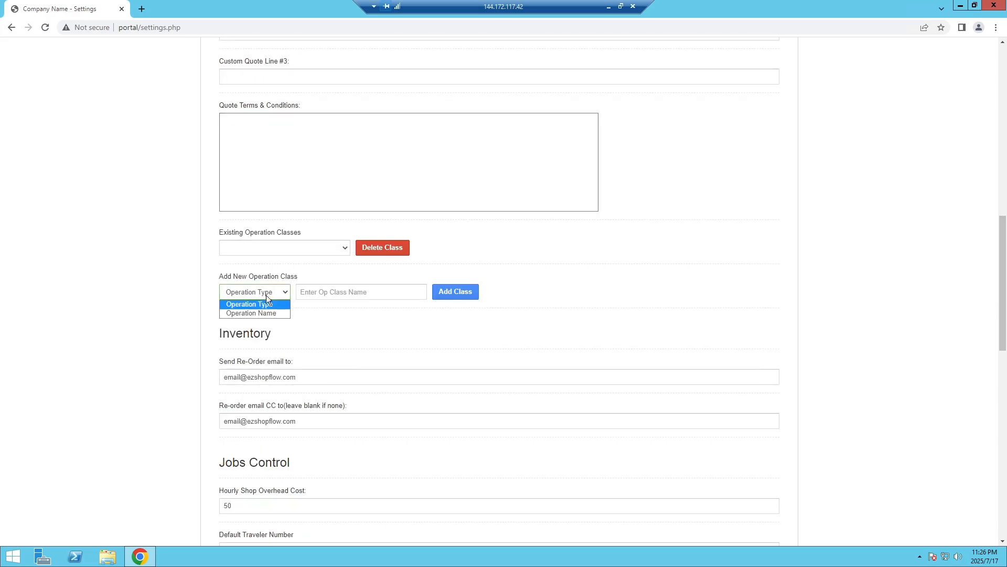
left_click(272, 298)
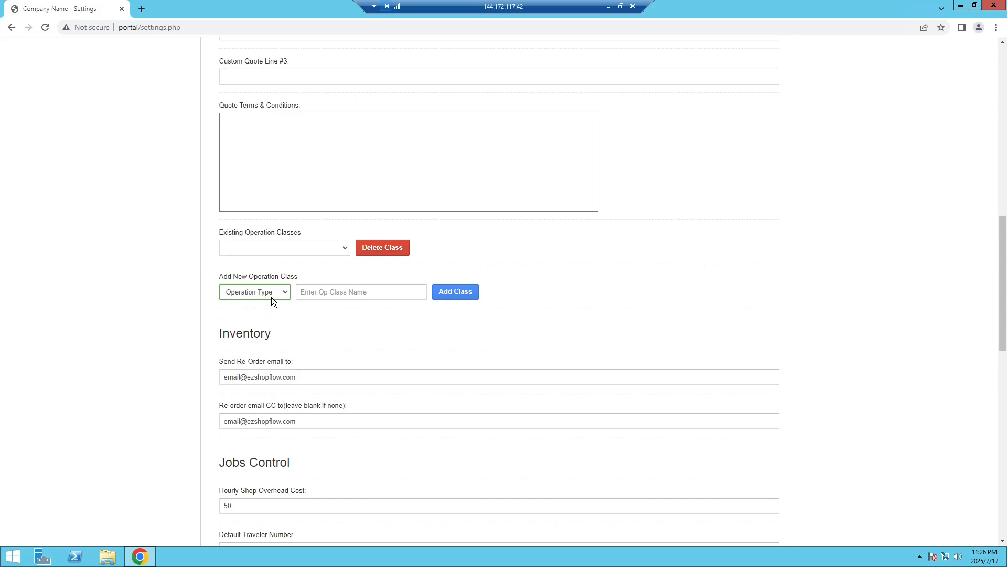
Check the 50 hourly shop overhead cost in Jobs Control and list the Default Traveler Number options.
scroll(360, 303, "down", 3)
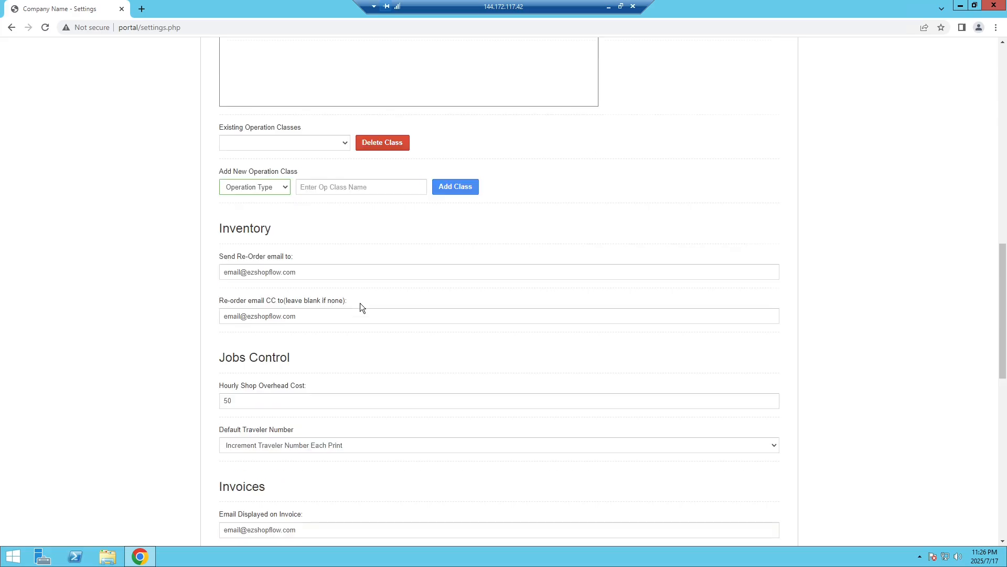
scroll(267, 213, "down", 1)
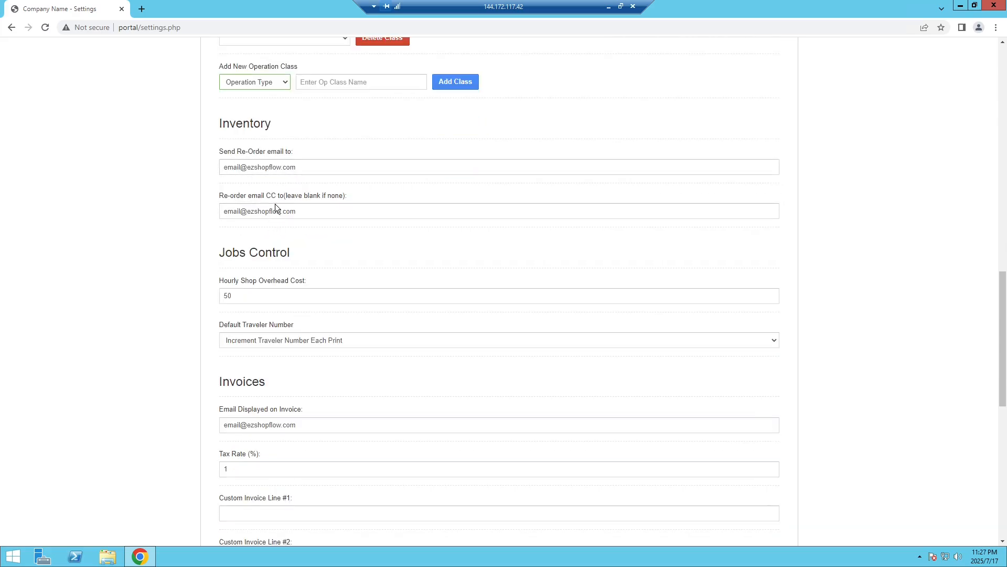
scroll(268, 229, "down", 1)
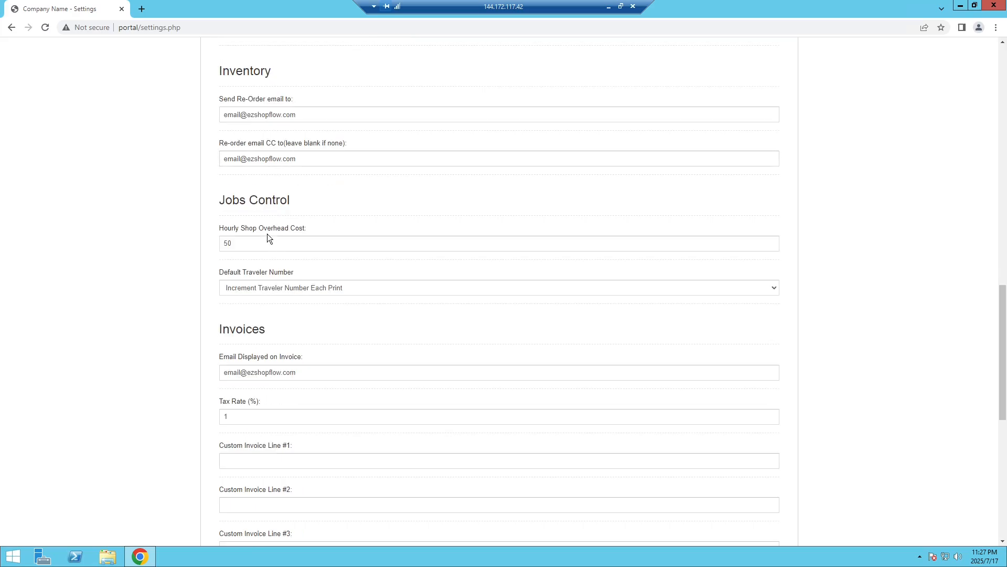
scroll(267, 226, "down", 1)
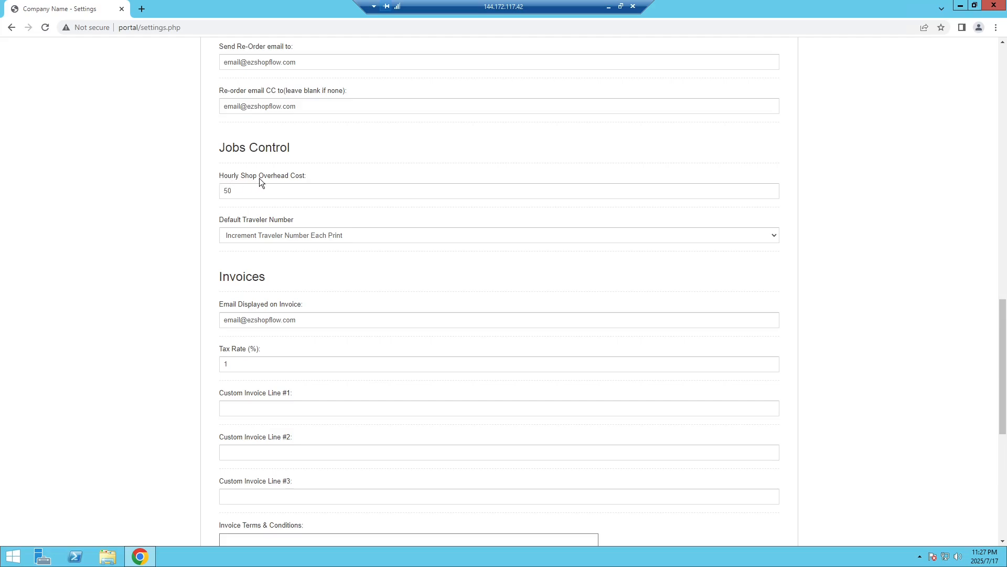
left_click(284, 194)
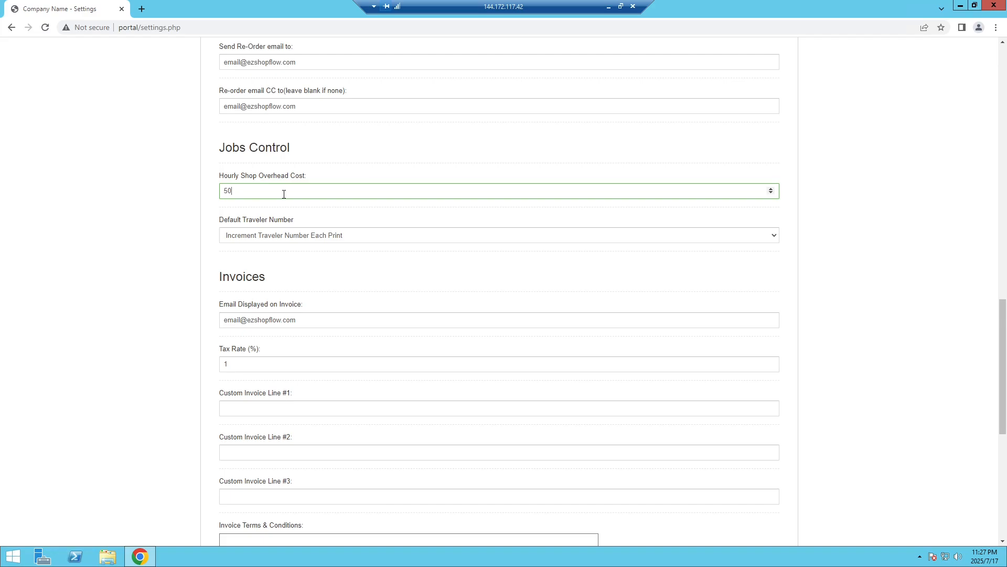
scroll(283, 194, "down", 1)
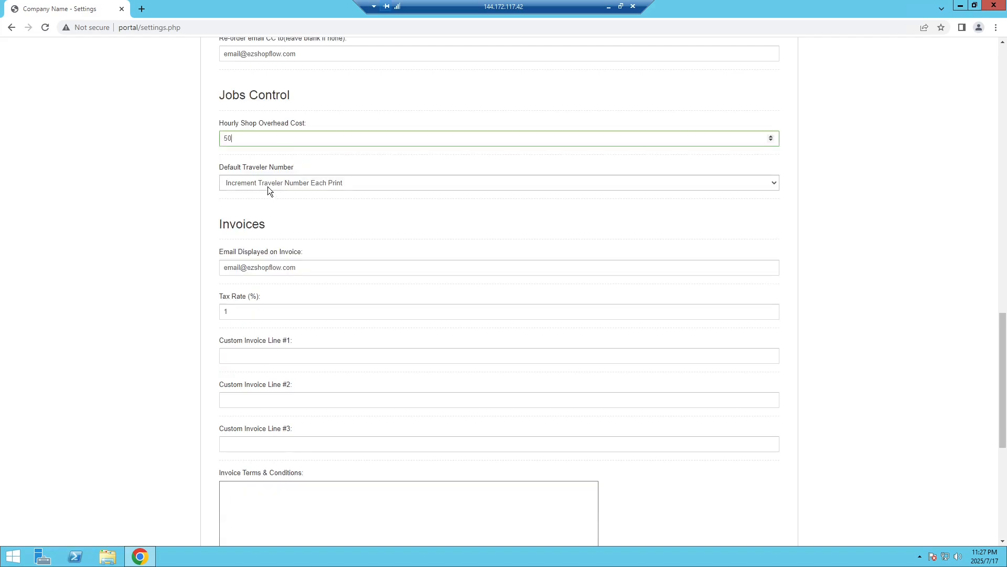
left_click(309, 189)
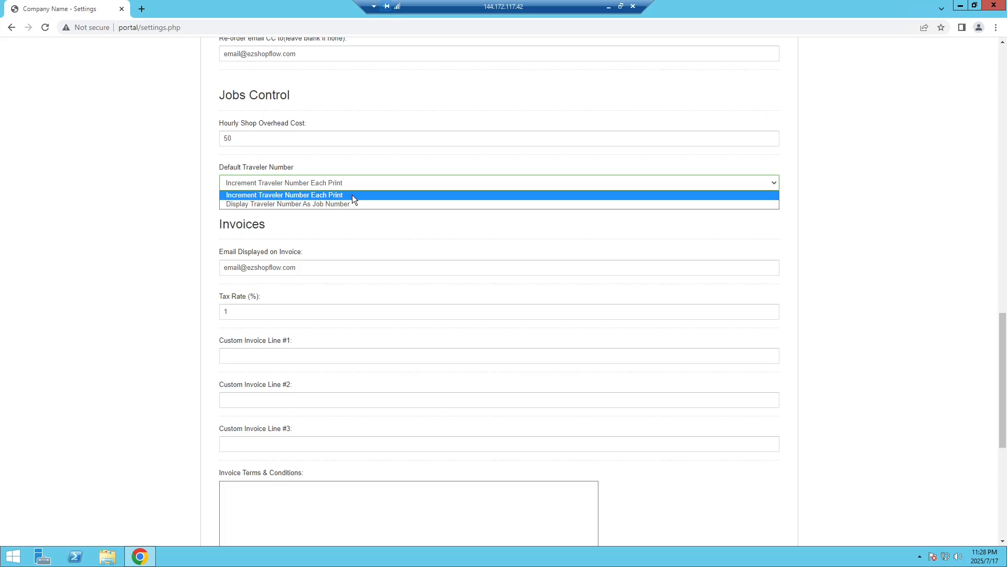
left_click(355, 264)
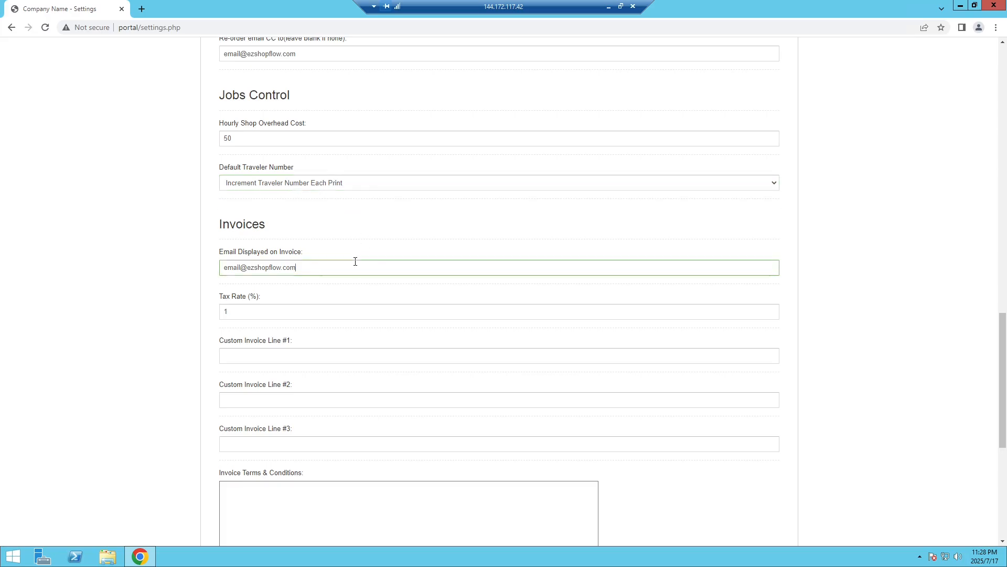
scroll(355, 261, "down", 1)
scroll(331, 220, "down", 1)
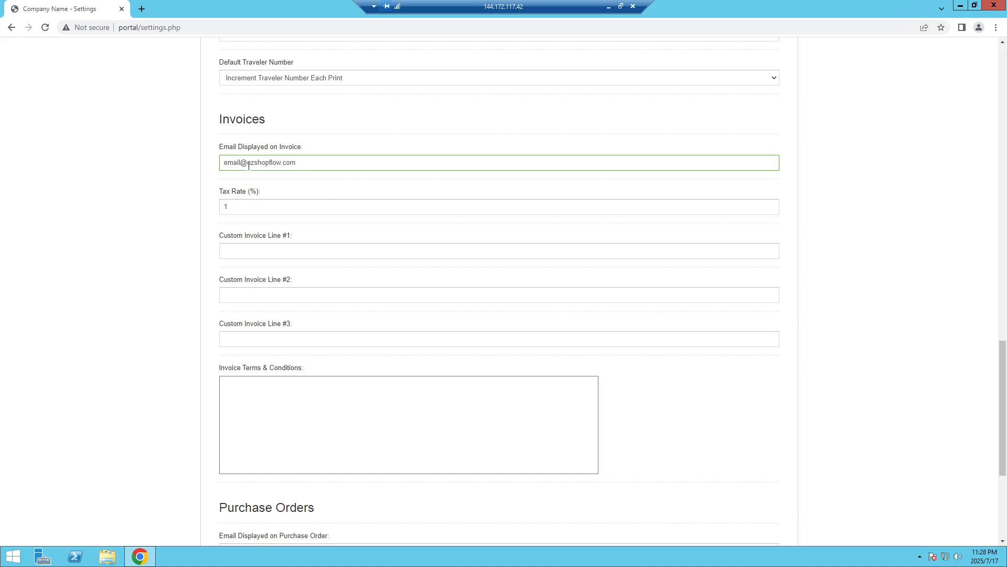
scroll(289, 129, "down", 1)
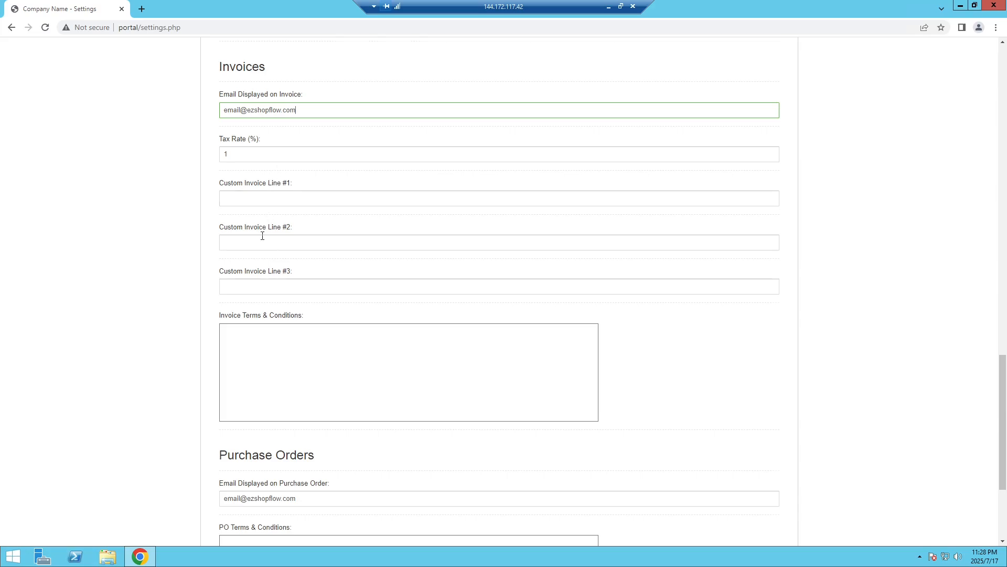
scroll(262, 237, "down", 1)
scroll(267, 270, "down", 3)
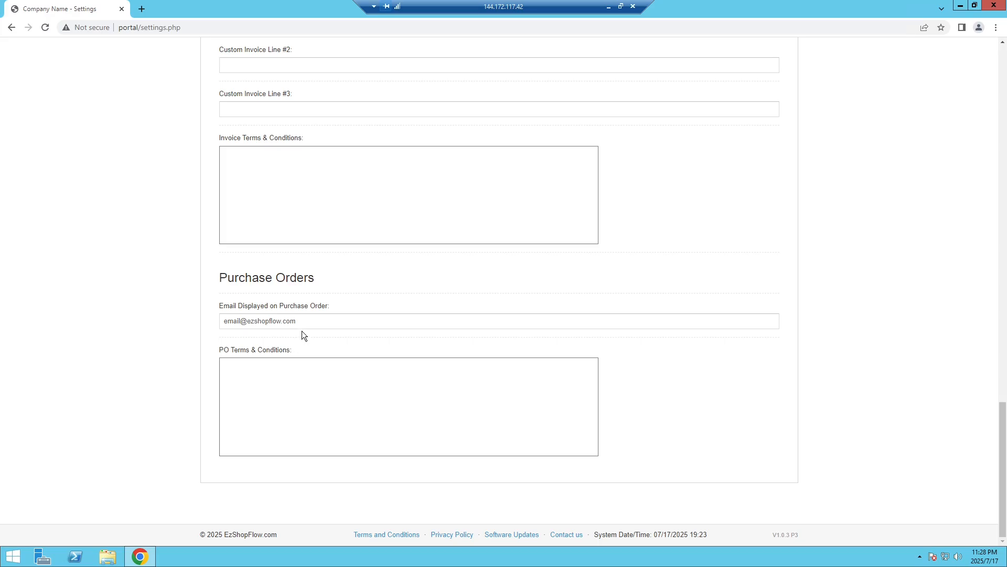
scroll(301, 329, "up", 4)
scroll(301, 330, "up", 20)
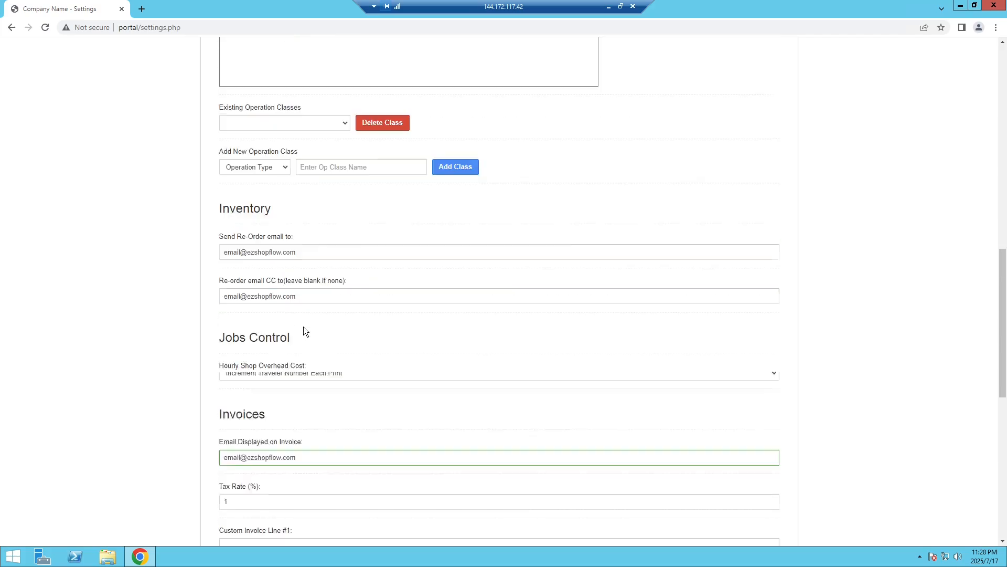
scroll(303, 313, "up", 2)
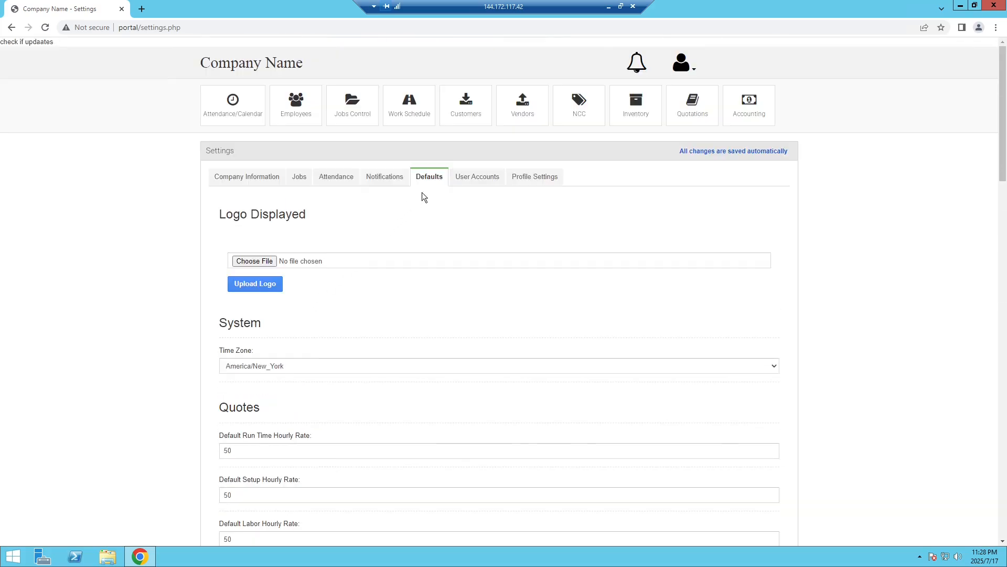
Open Profile Settings and switch to the User Accounts tab.
left_click(532, 178)
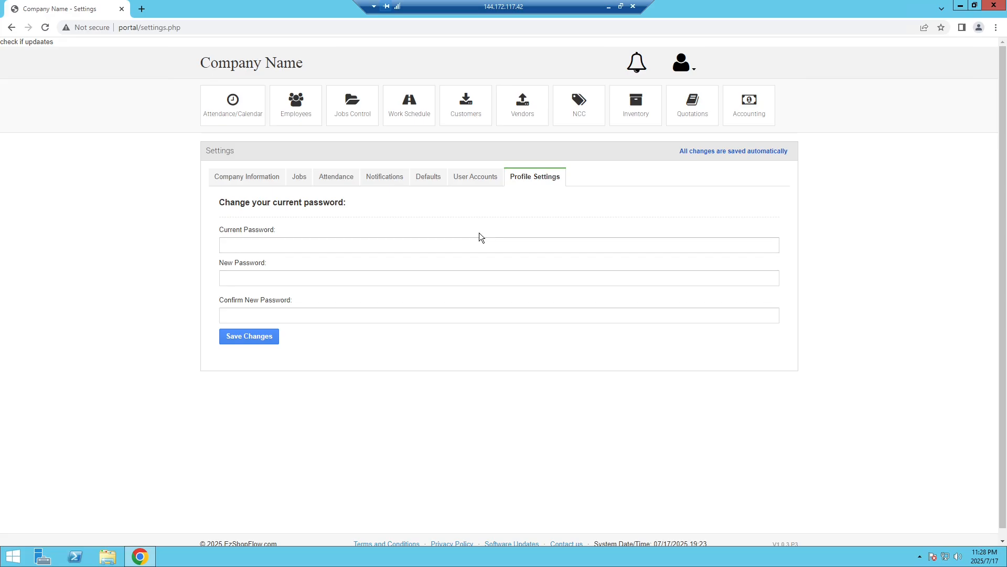
left_click(471, 175)
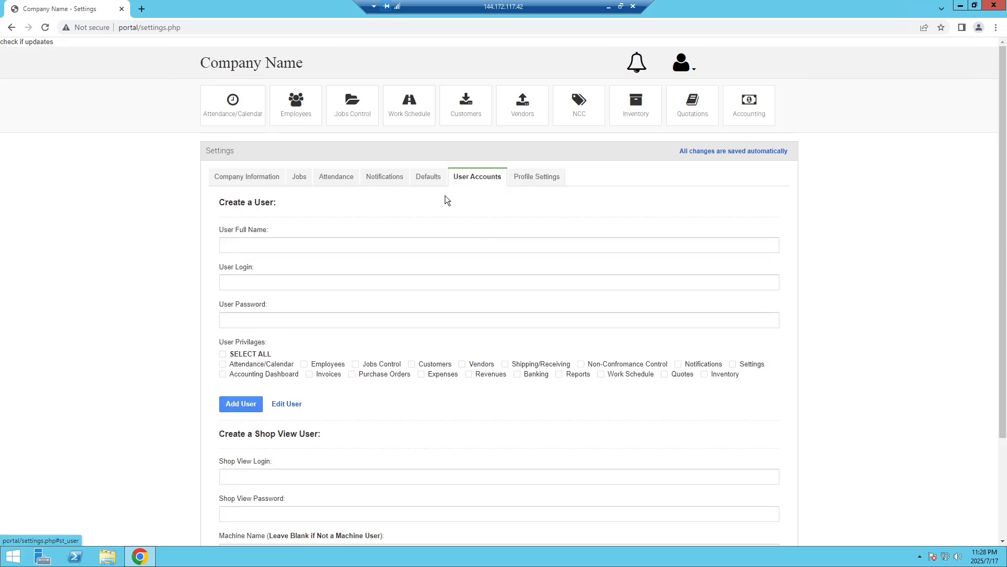
scroll(445, 196, "down", 1)
scroll(446, 195, "down", 1)
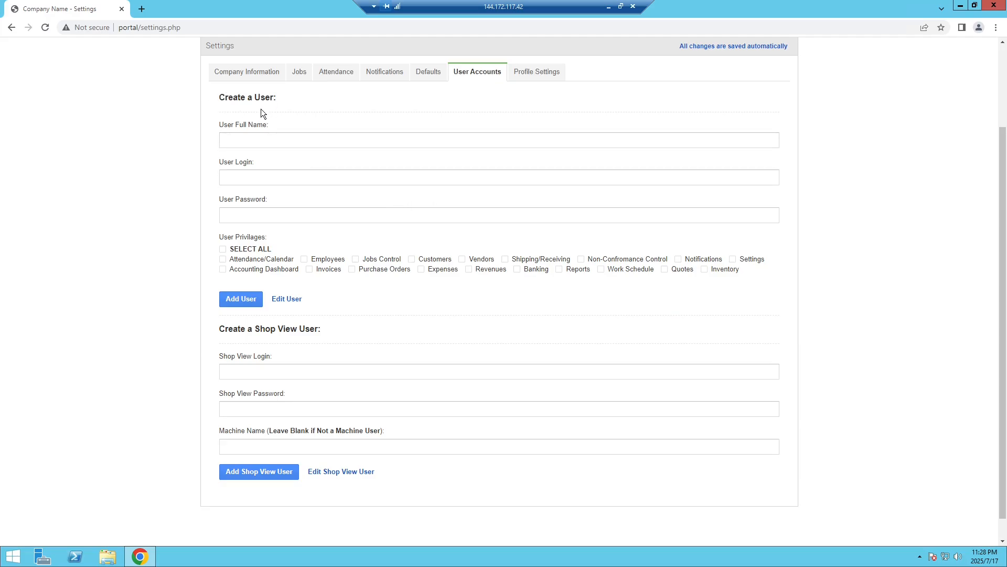
Focus the new user's full name field and tick SELECT ALL under User Privileges.
left_click(247, 138)
scroll(371, 187, "up", 2)
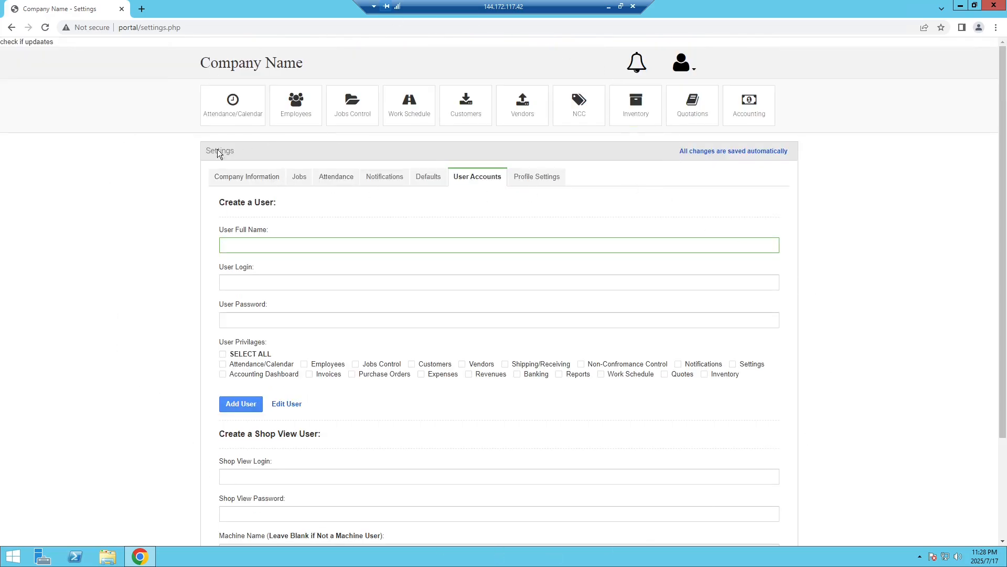
scroll(197, 259, "down", 1)
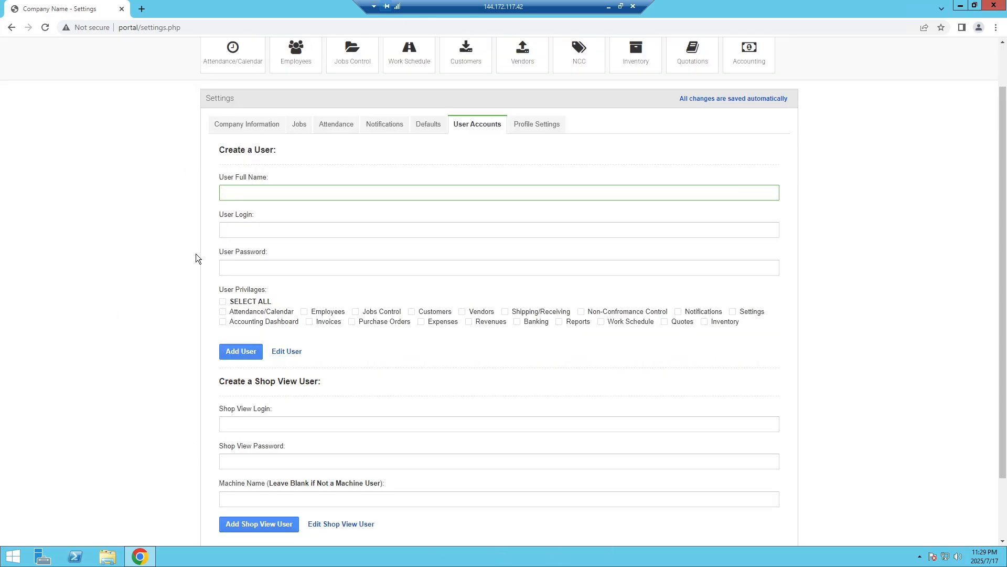
left_click(263, 302)
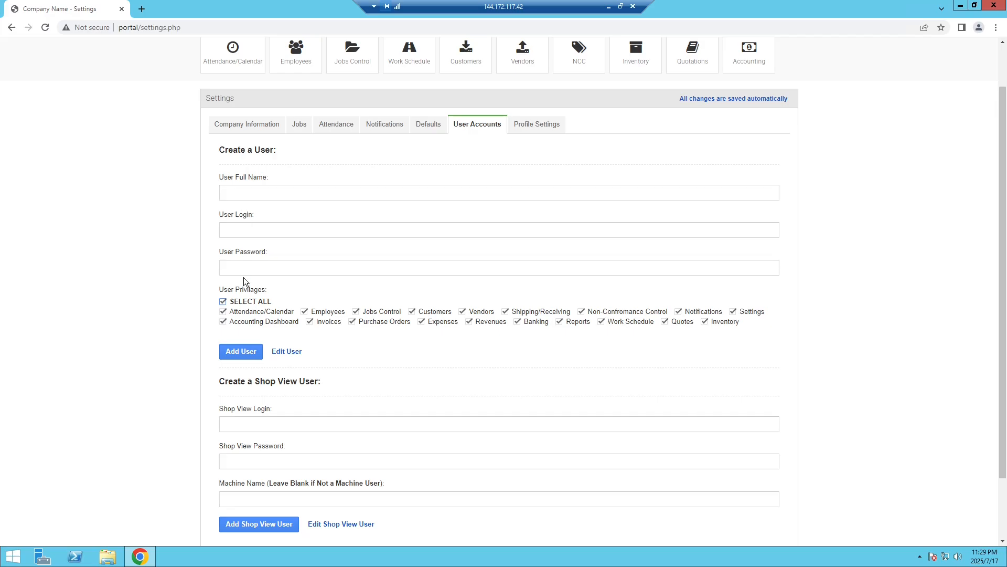
scroll(251, 312, "up", 1)
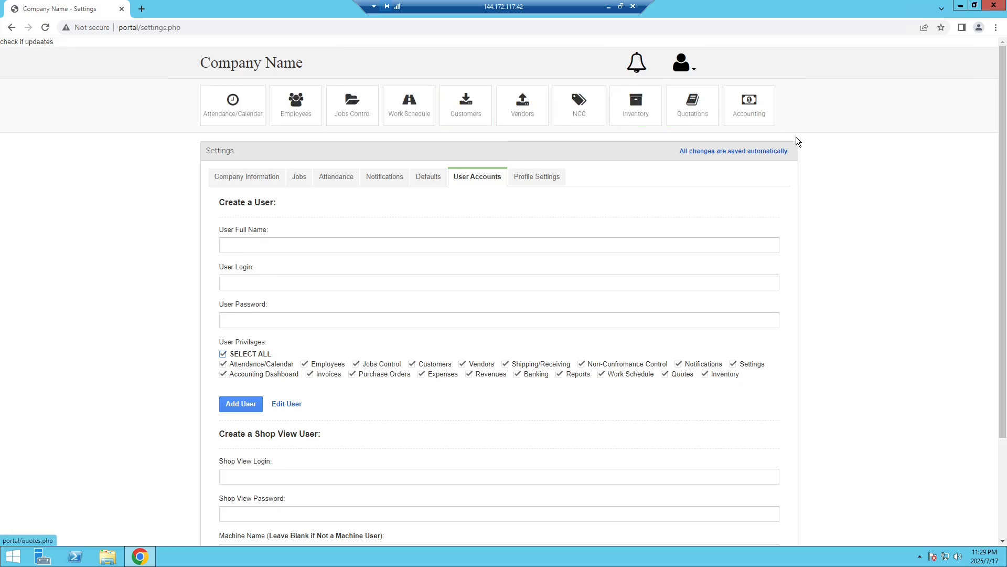
Untick SELECT ALL, then tick only the Work Schedule and Inventory privileges.
left_click(270, 359)
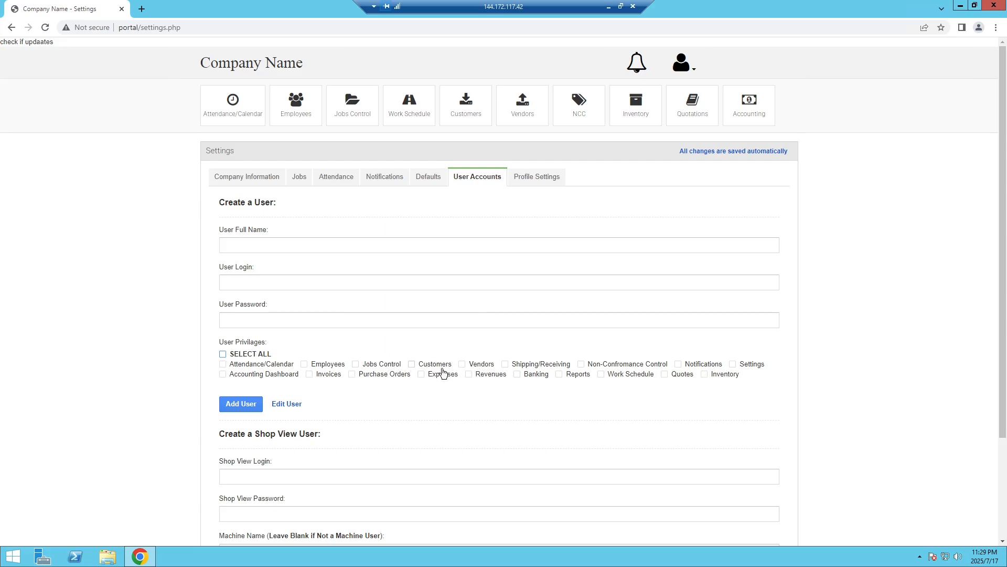
left_click(604, 376)
left_click(722, 377)
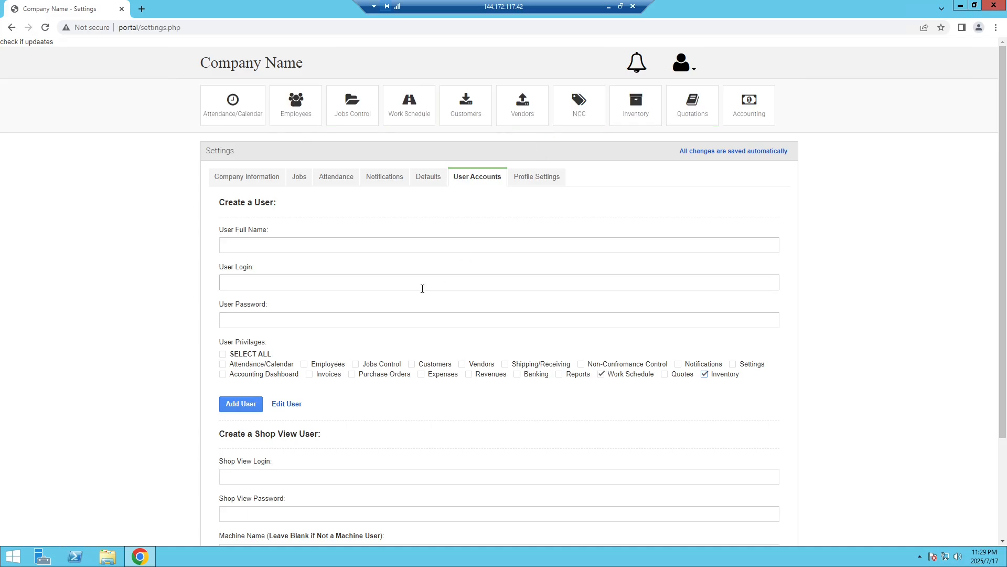
scroll(422, 289, "down", 1)
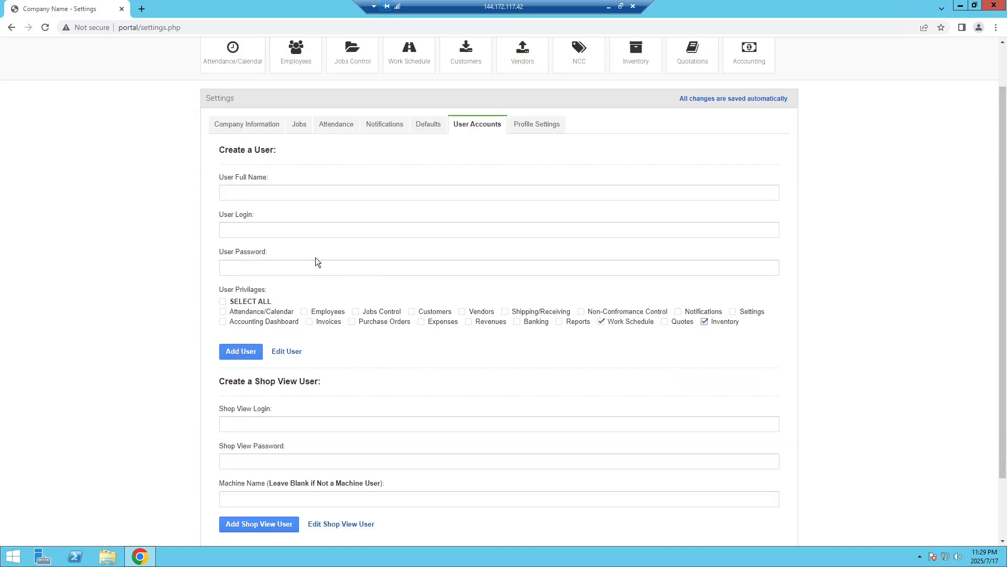
scroll(424, 278, "down", 1)
scroll(562, 266, "up", 1)
scroll(662, 340, "up", 1)
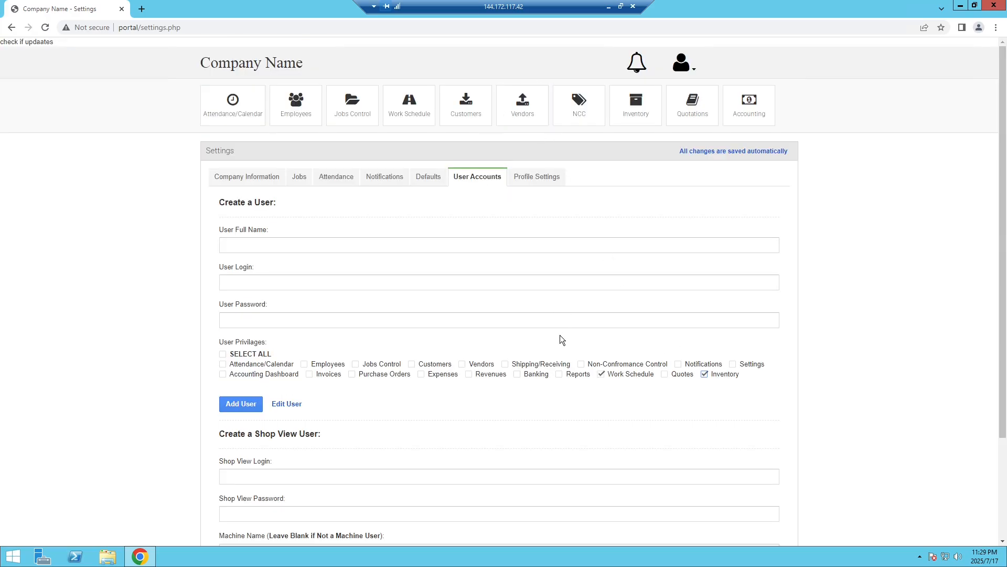
scroll(559, 334, "down", 1)
scroll(604, 309, "down", 1)
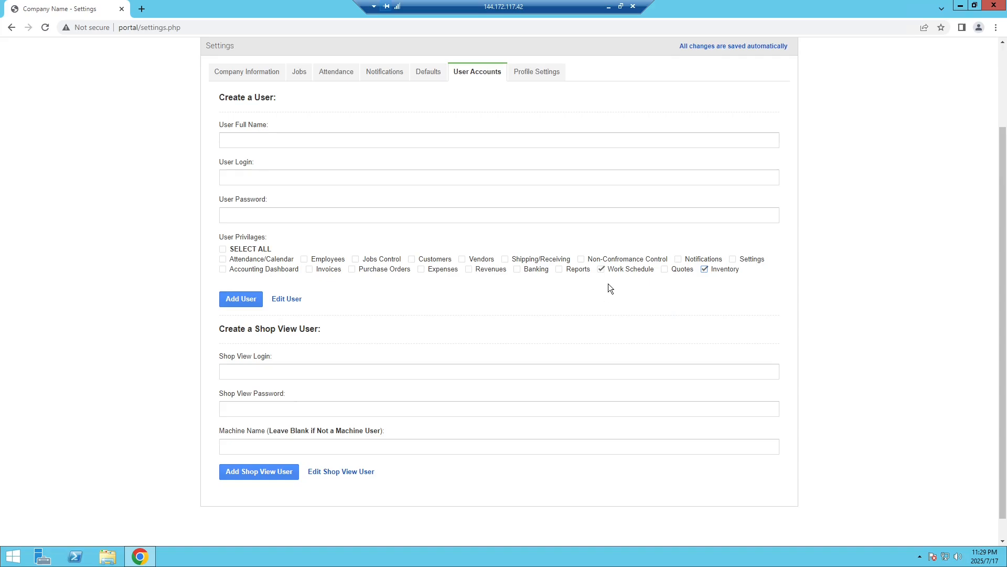
scroll(607, 286, "down", 1)
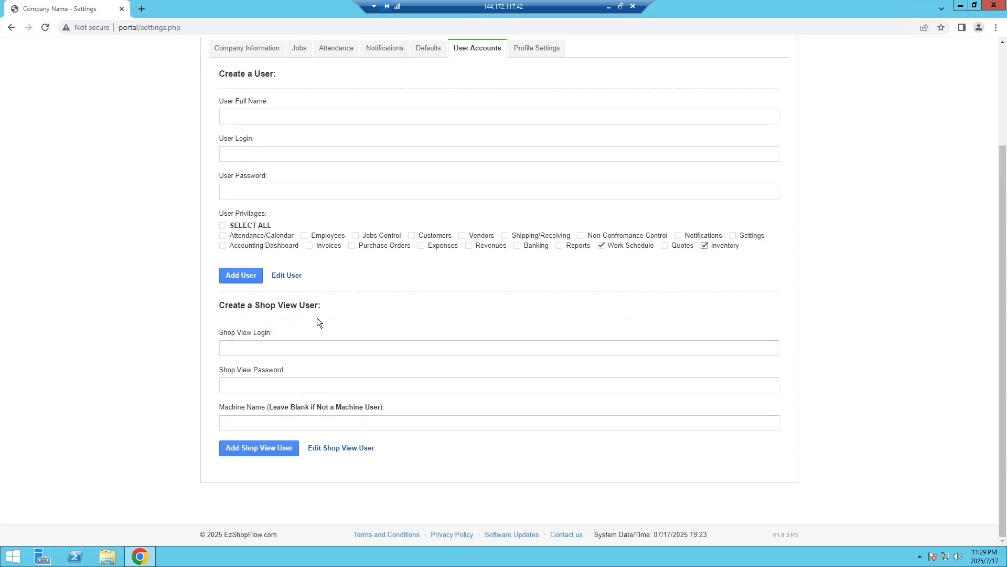
Add a Shop View user with login 'shop', a password and no Machine Name, then dismiss the confirmation.
scroll(332, 320, "up", 1)
left_click(300, 401)
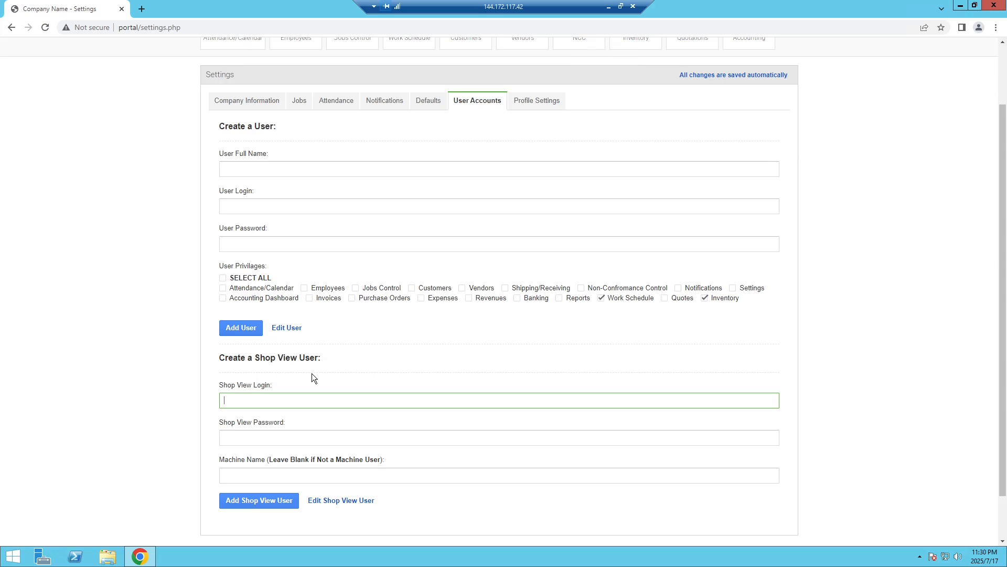
scroll(312, 373, "down", 1)
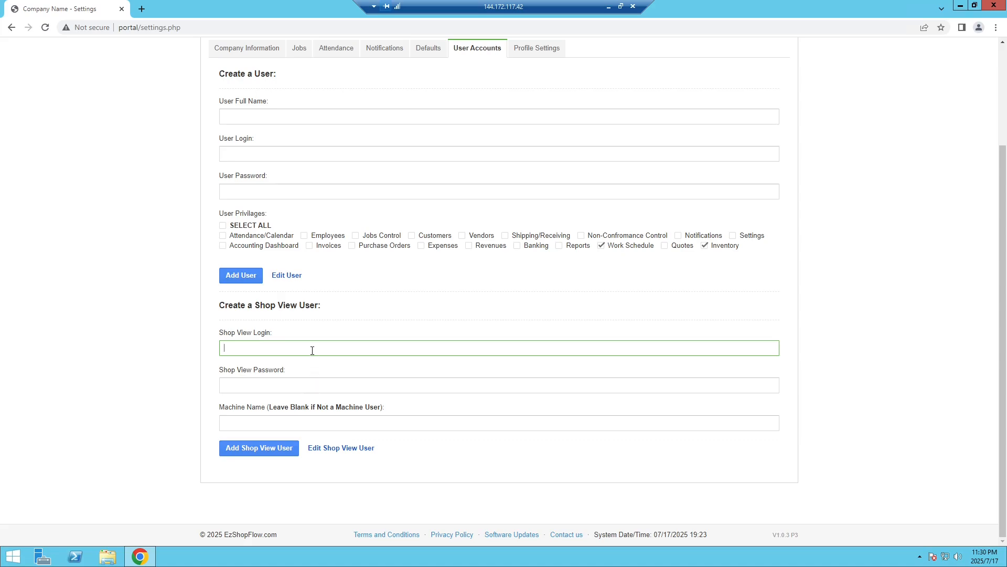
type("shop")
key("Tab")
type("shop")
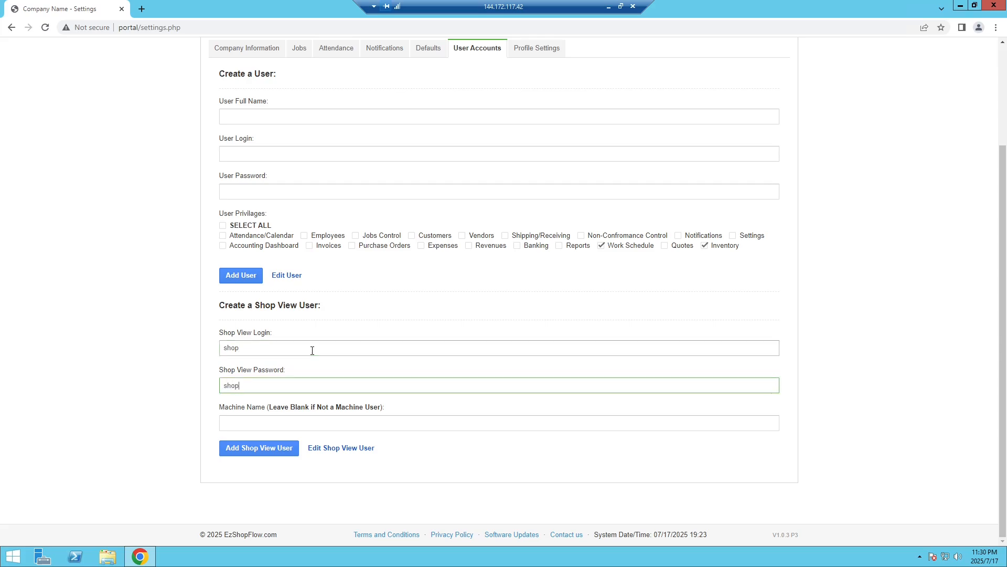
left_click(257, 420)
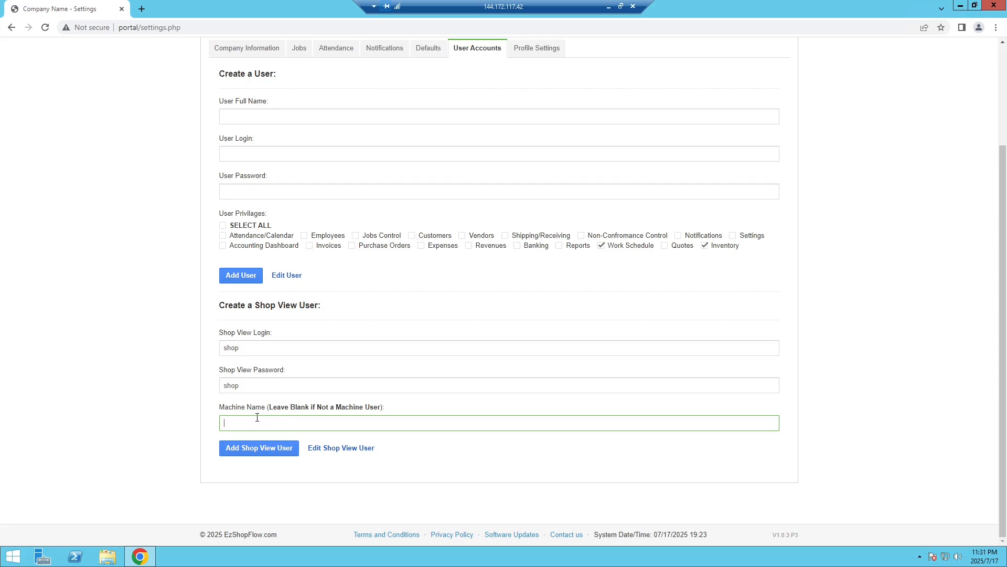
left_click(261, 383)
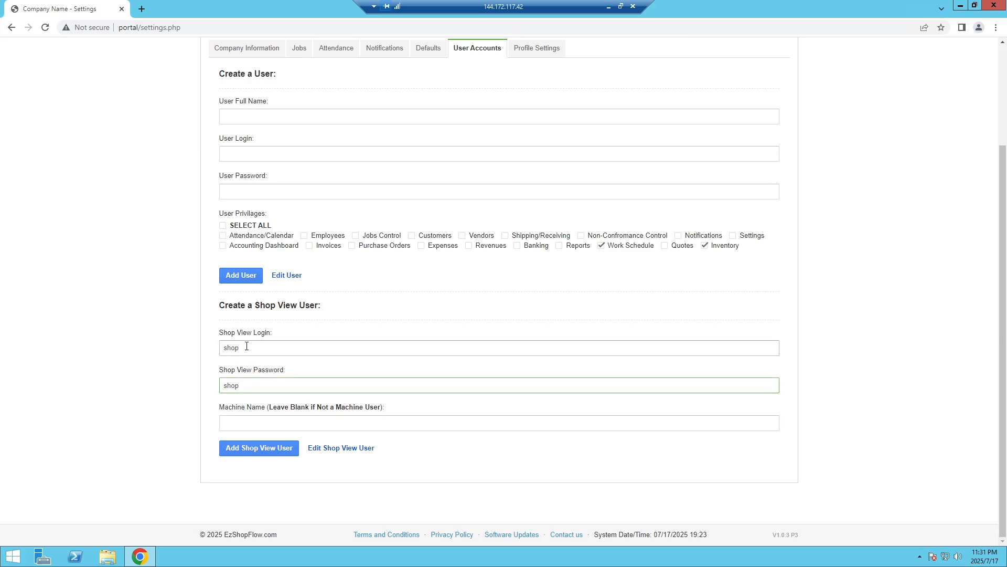
left_click(262, 452)
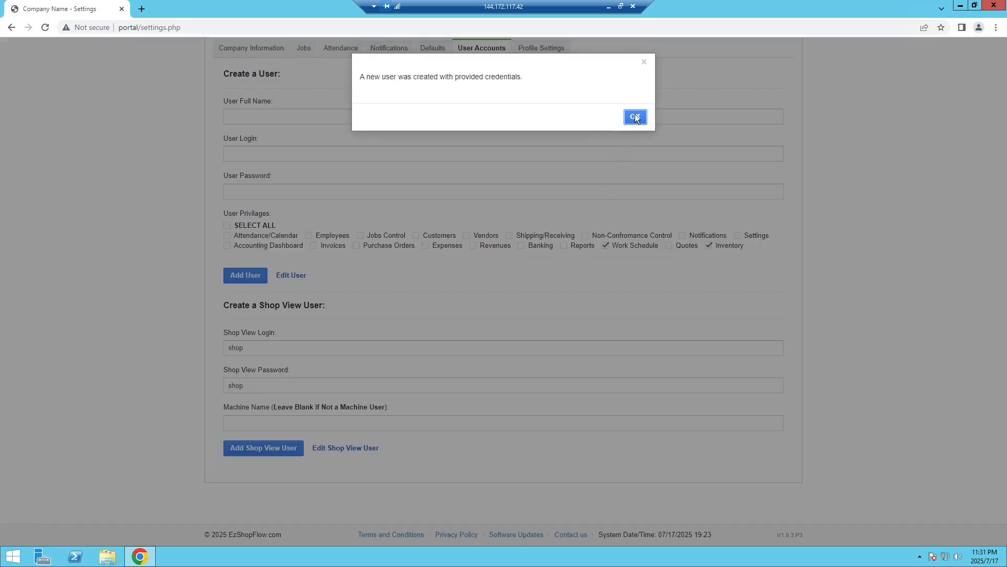
left_click(636, 118)
Try adding Shop View user 'machine' with machine name 'machine', then dismiss the login-already-exists error.
left_click(289, 351)
type("m")
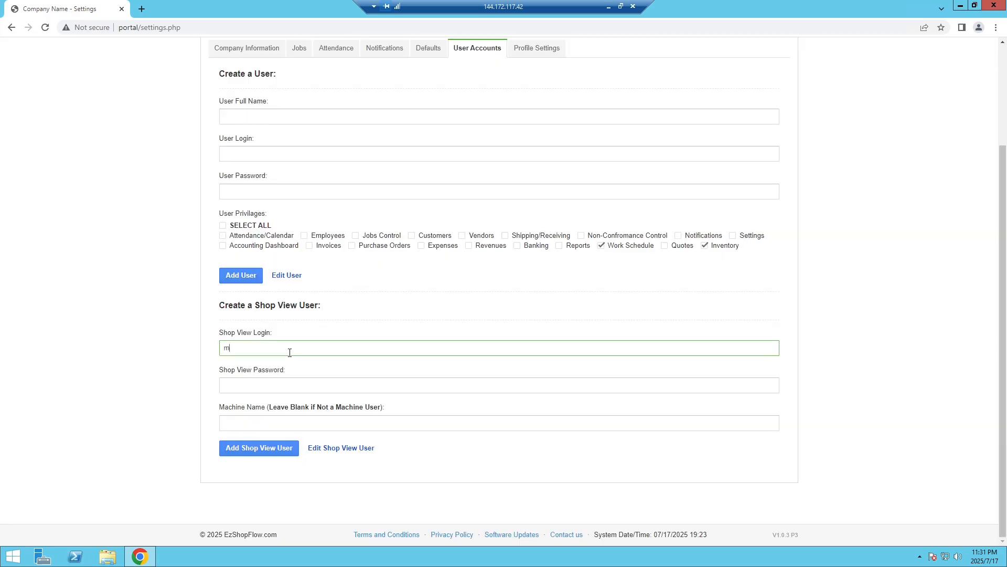
type("achine")
key("Tab")
type("machine")
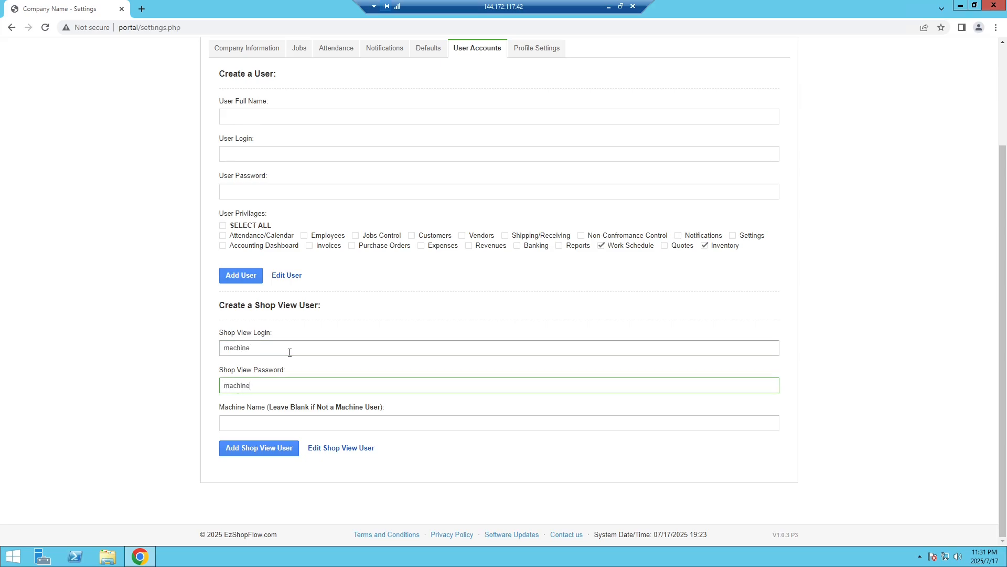
key("Tab")
type("machine")
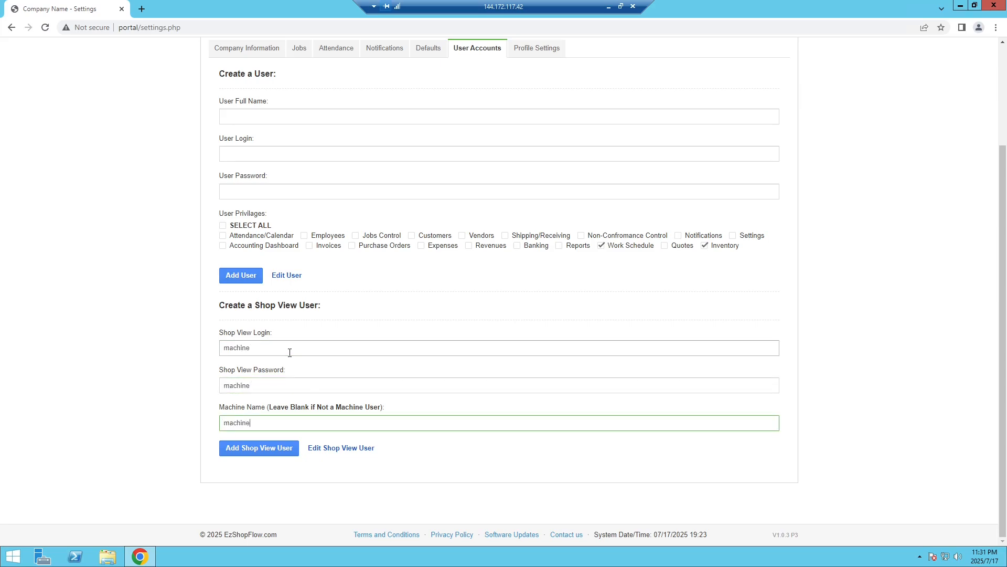
left_click(259, 450)
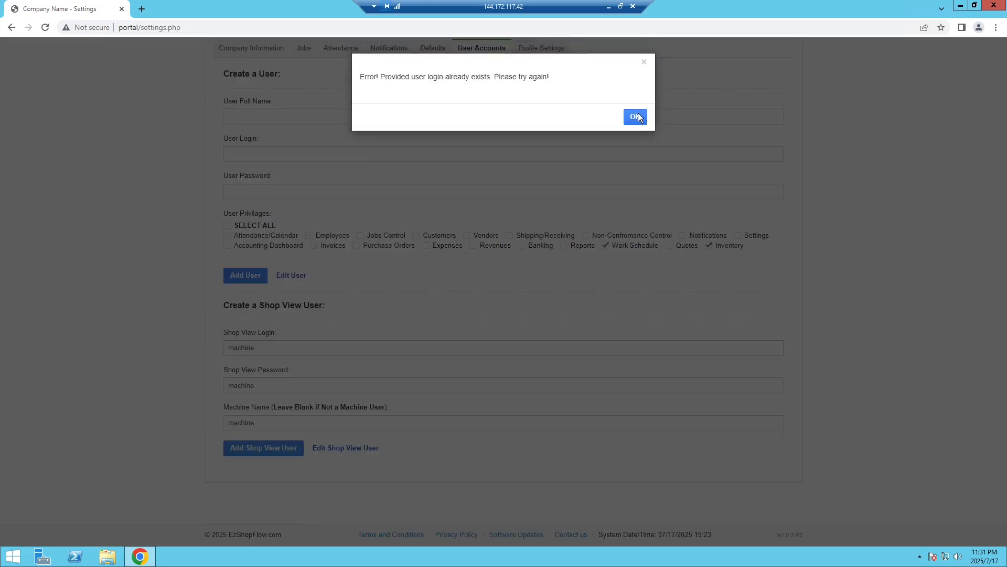
left_click(638, 117)
left_click(635, 116)
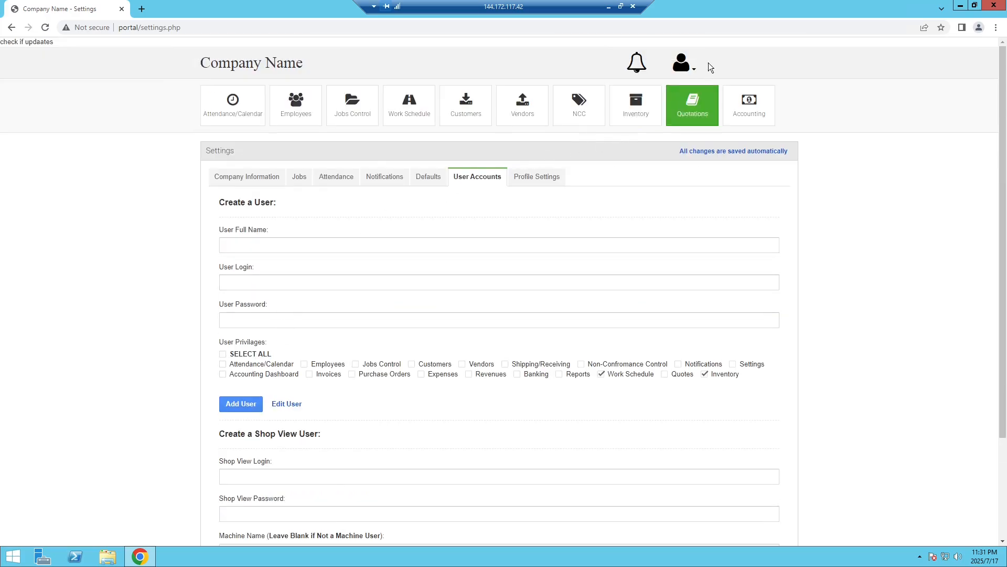
Open the Shop View login page from the account menu in a new browser tab.
left_click(689, 74)
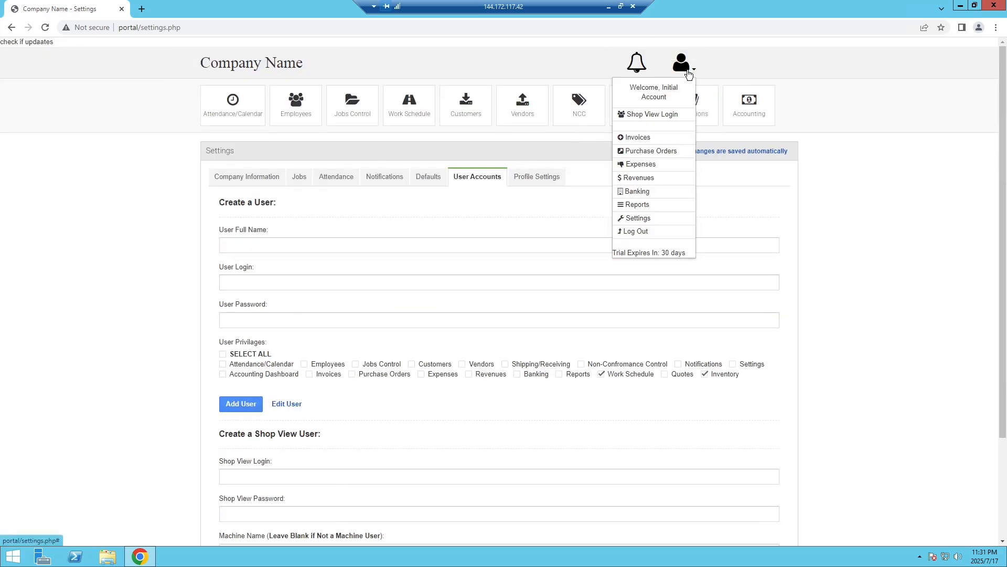
right_click(653, 119)
left_click(669, 125)
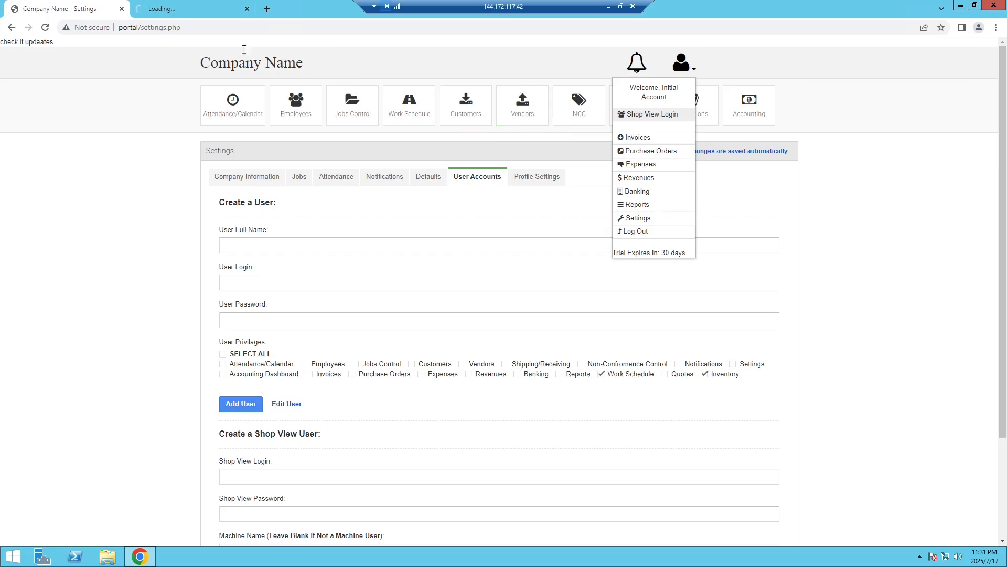
left_click(187, 11)
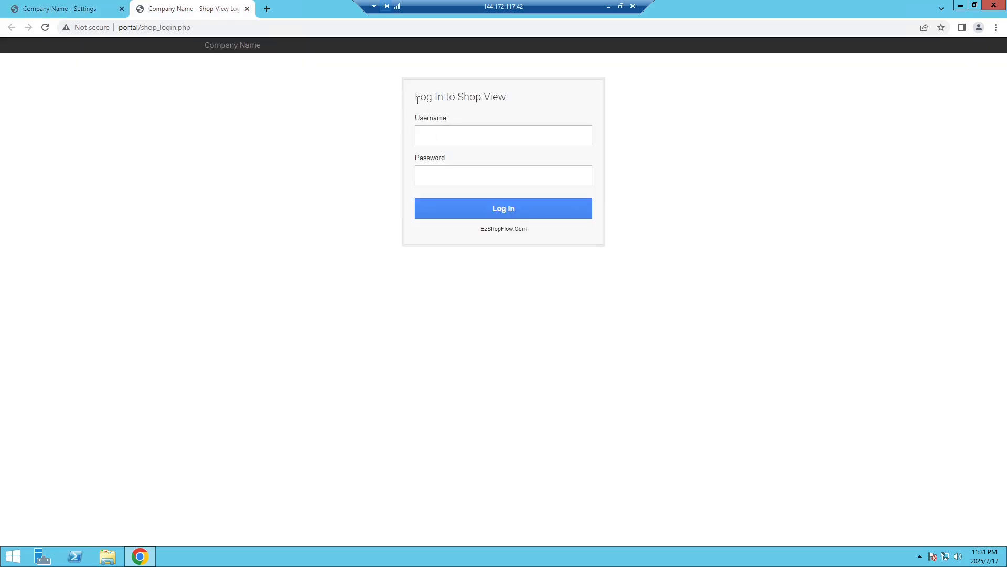
left_click_drag(418, 100, 499, 95)
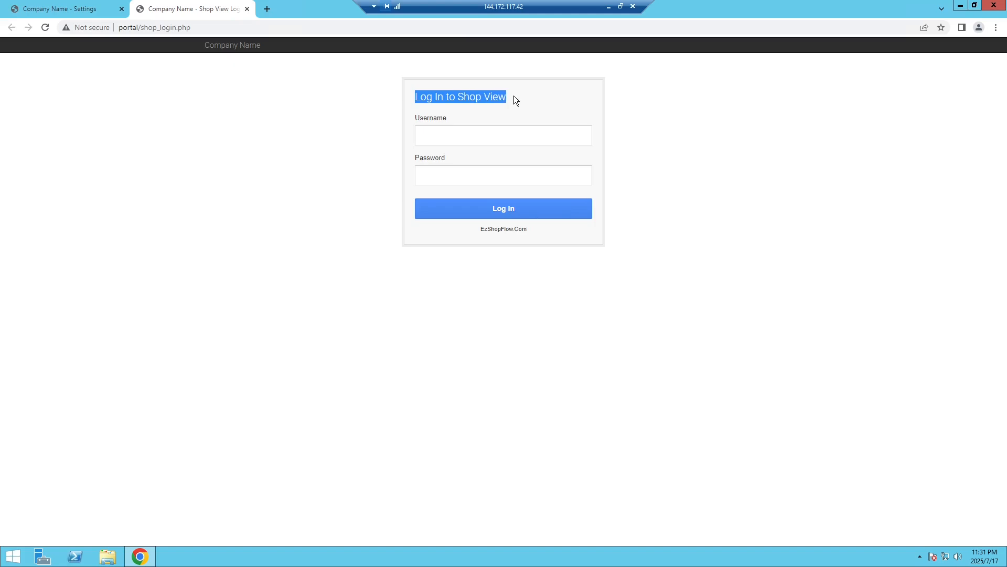
Log in to Shop View with username 'shop' and its password.
left_click(471, 138)
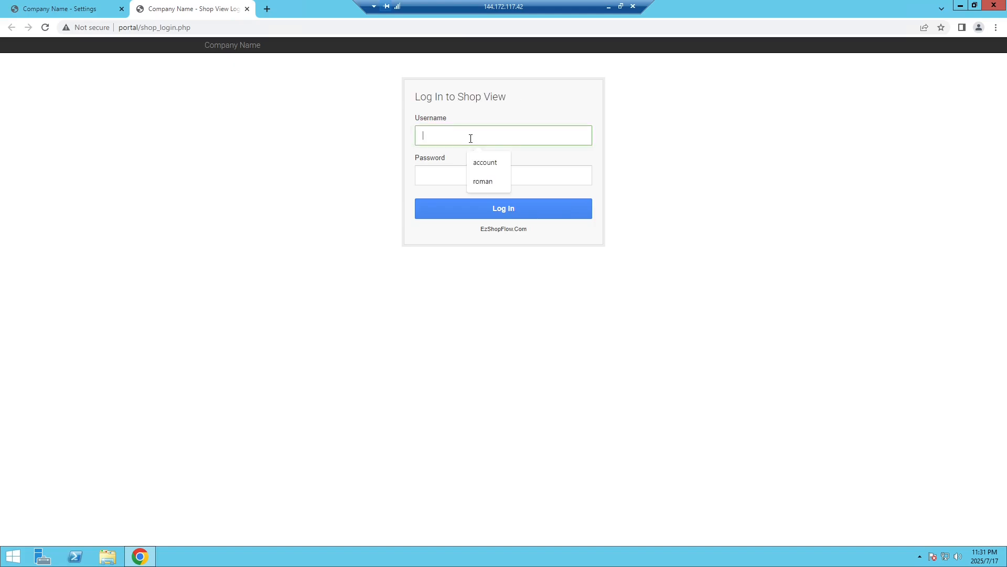
type("shop")
key("Tab")
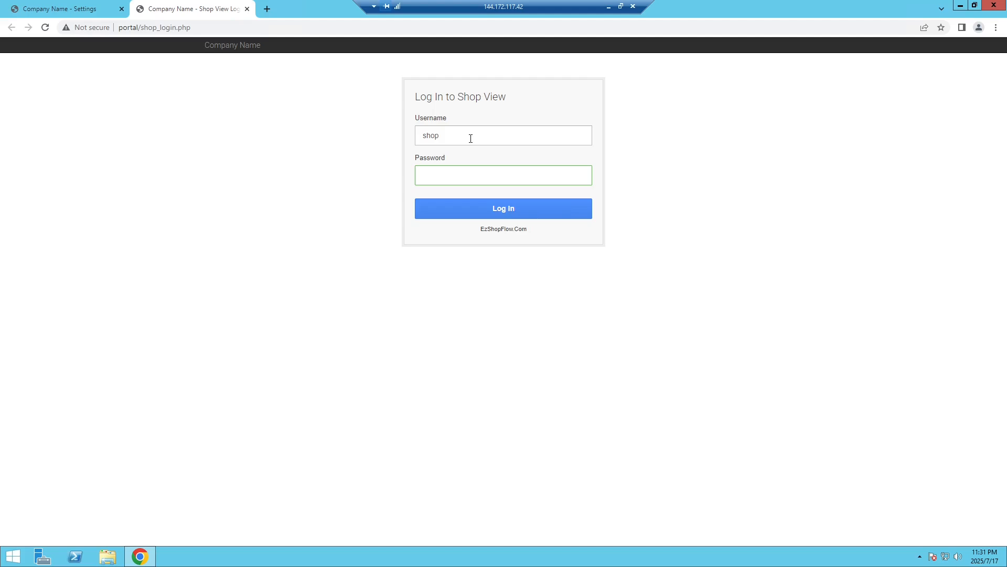
type("****")
left_click(512, 212)
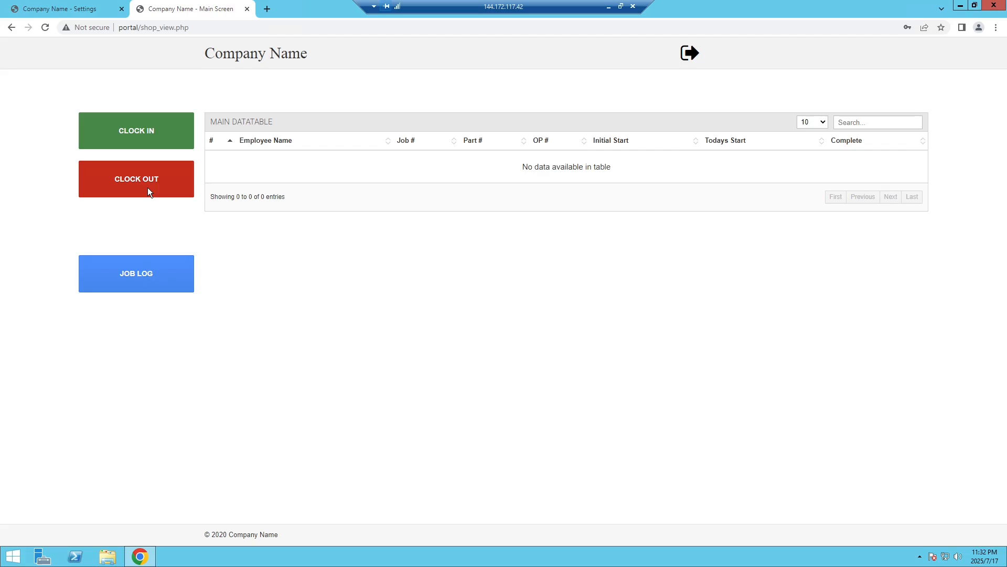
Look up the placeholder employee's ID on the Settings Employees page.
left_click(89, 15)
left_click(289, 112)
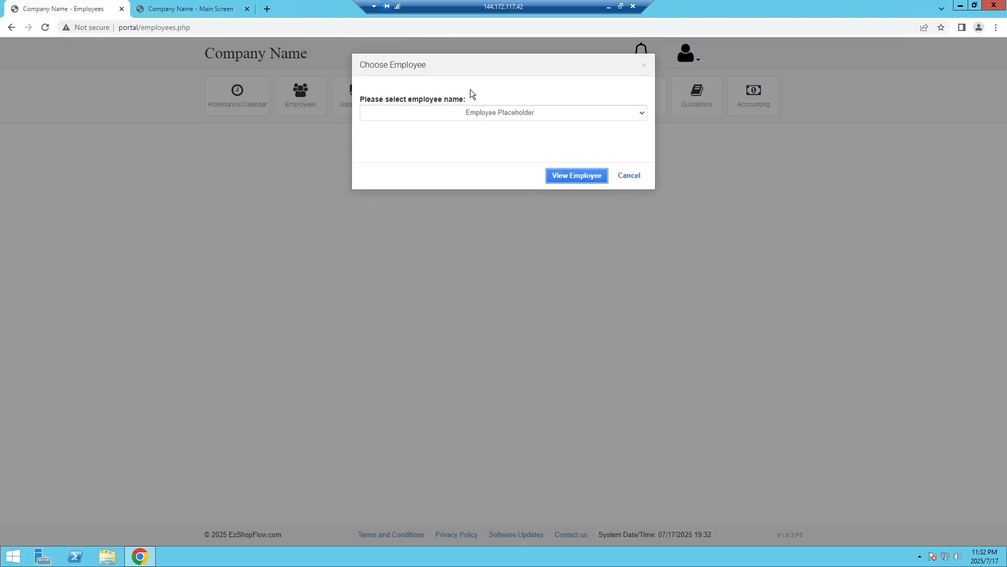
left_click(578, 173)
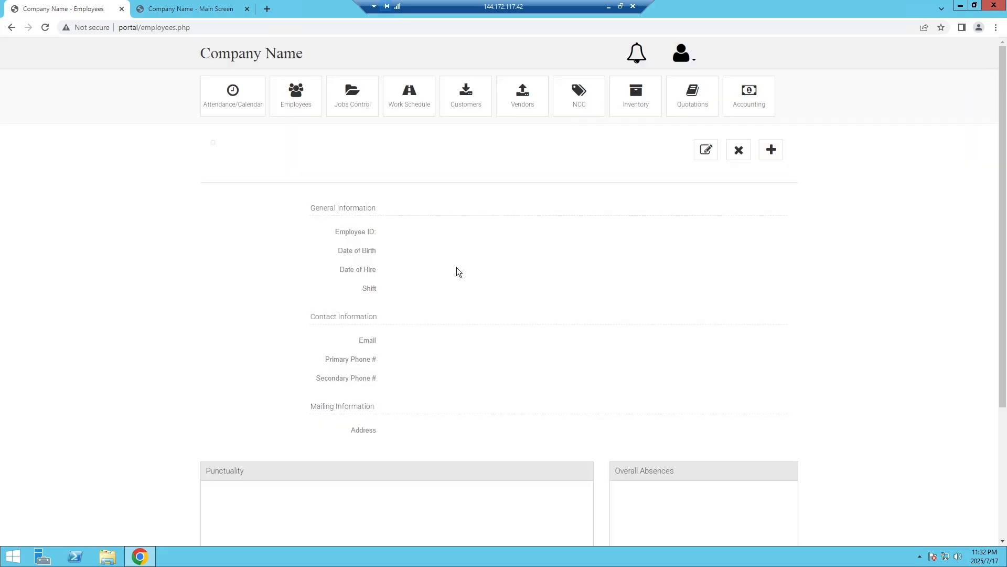
double_click(394, 233)
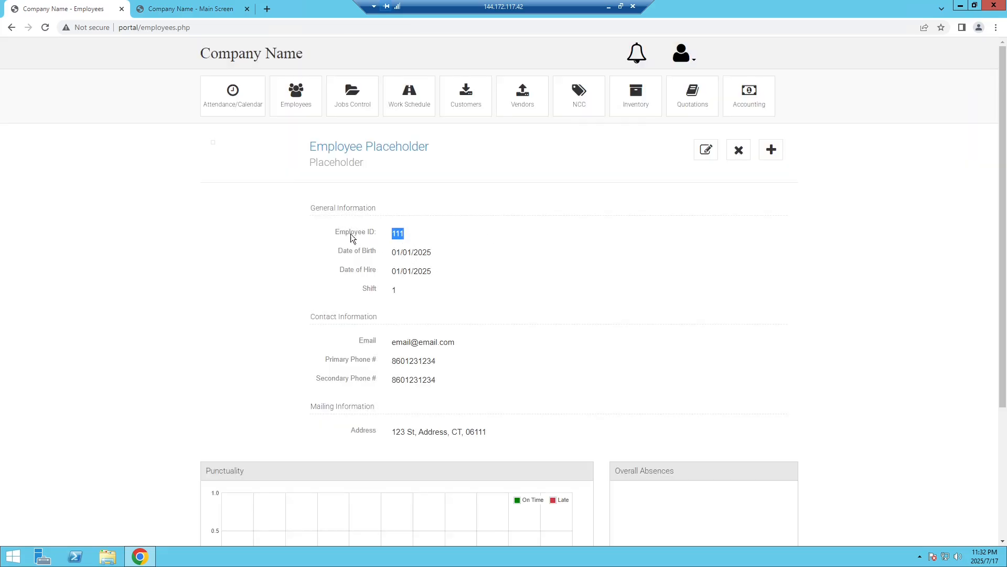
Clock in employee ID 111 on the Shop View main screen and acknowledge the confirmation.
left_click(168, 8)
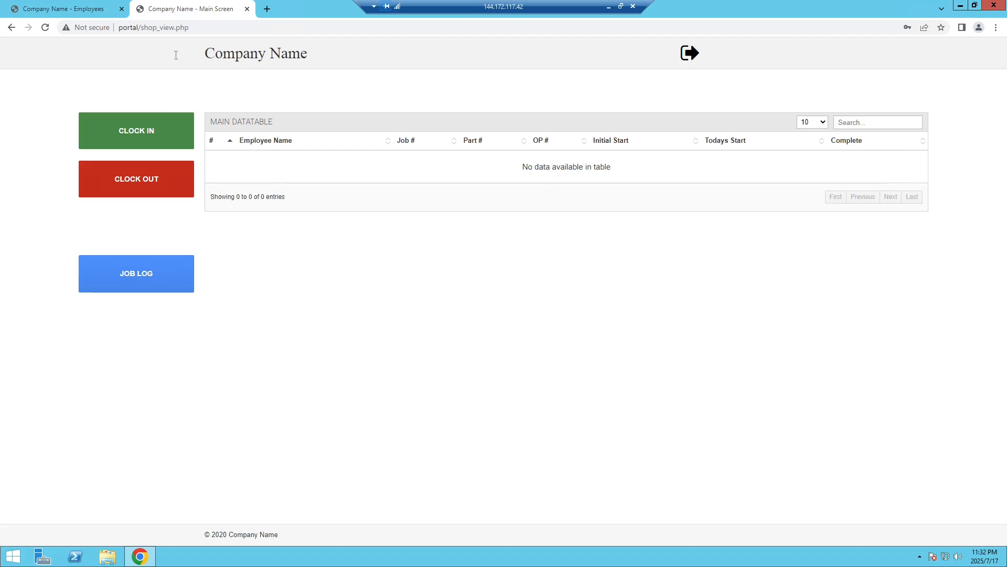
left_click(153, 135)
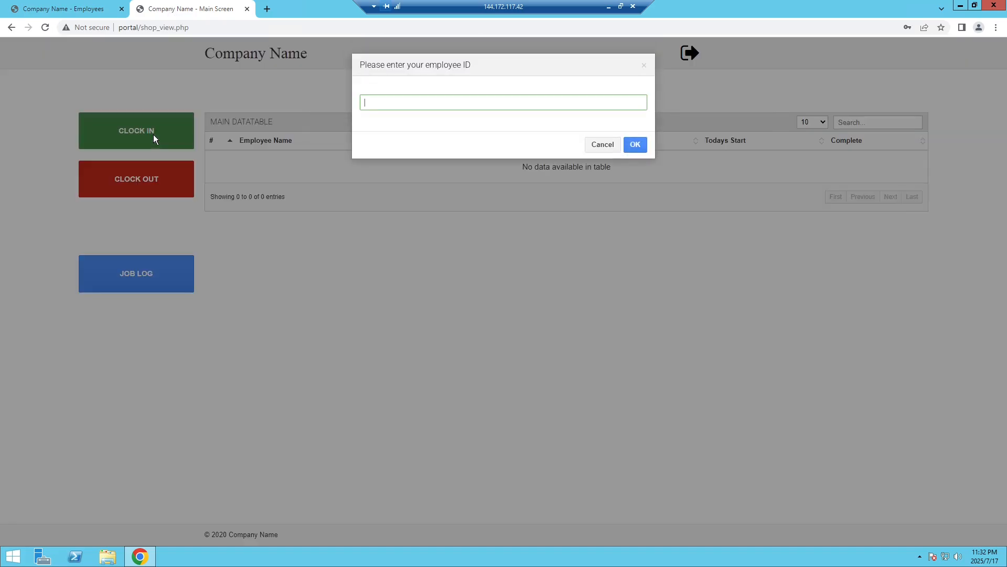
type("111")
key("Return")
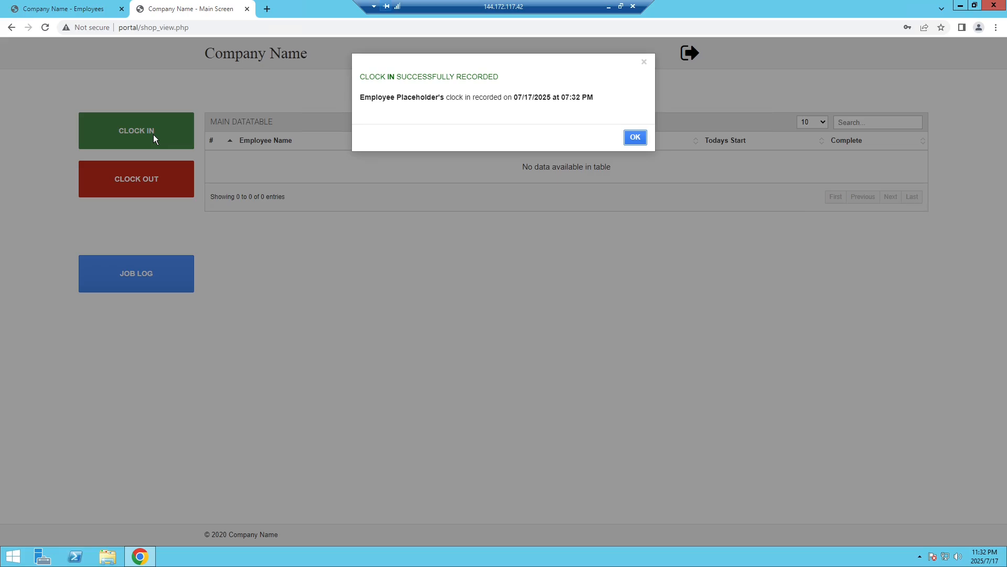
key("Return")
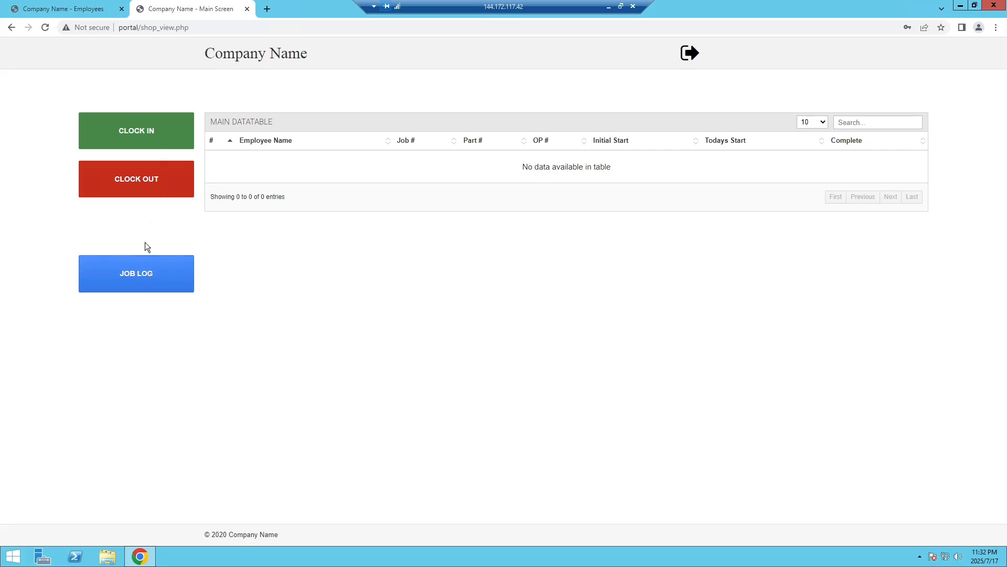
left_click(139, 276)
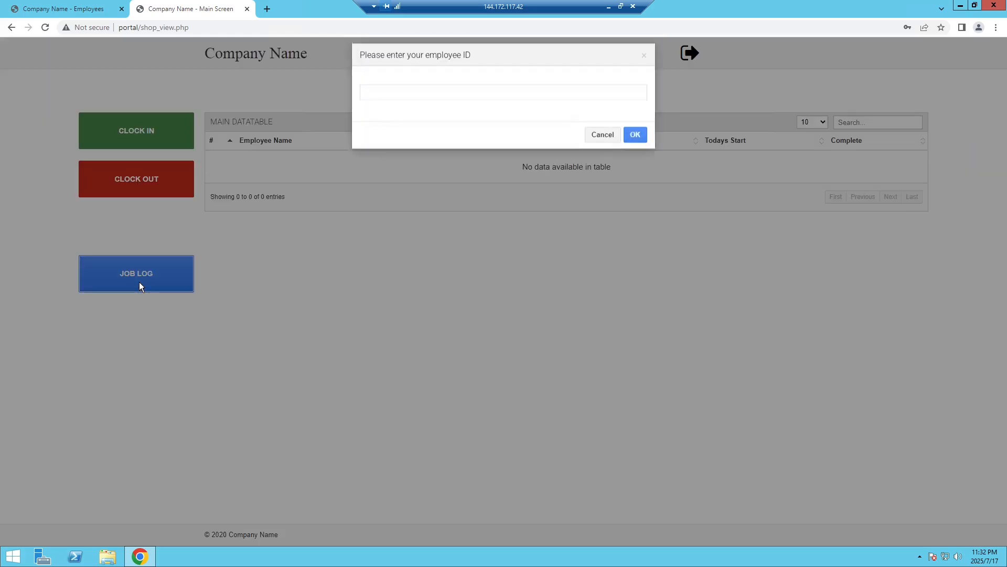
type("111")
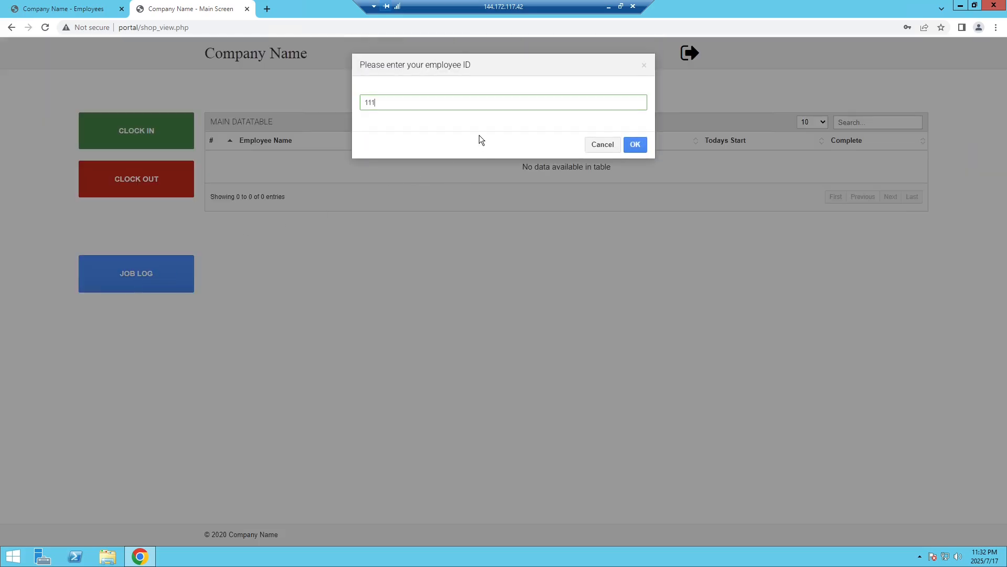
key("Return")
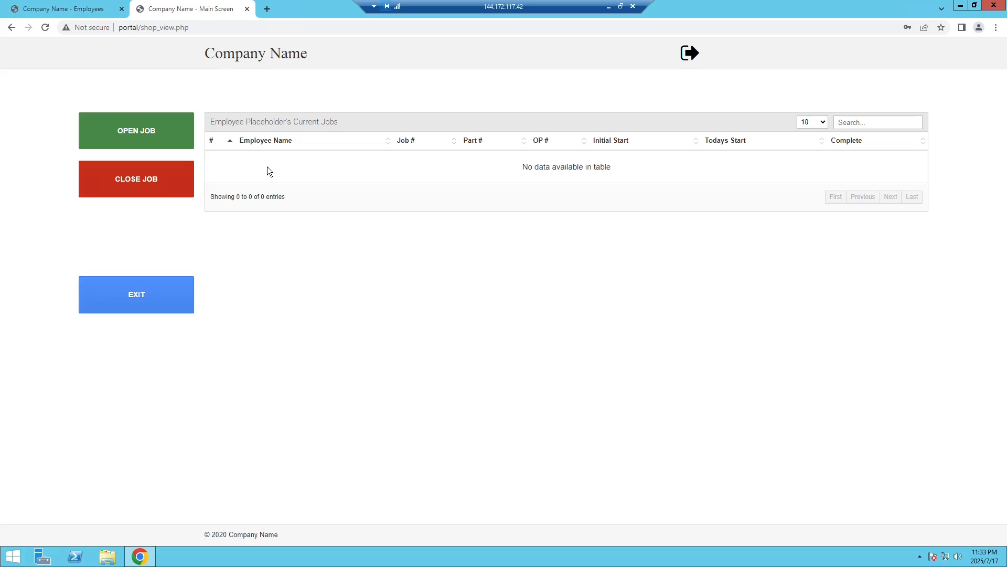
left_click(139, 297)
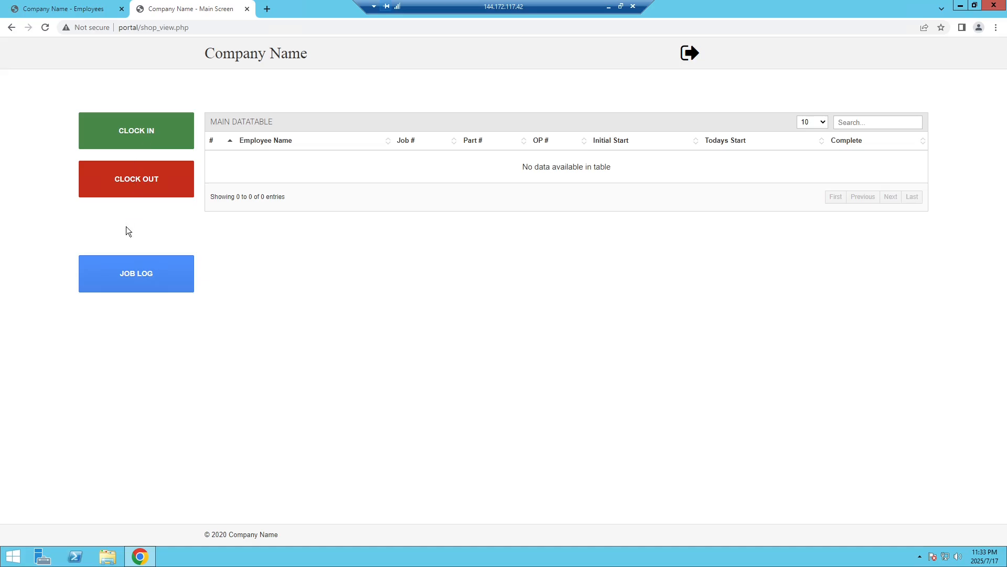
Log out, then log back in to Shop View with username 'machine' and its password.
left_click(689, 54)
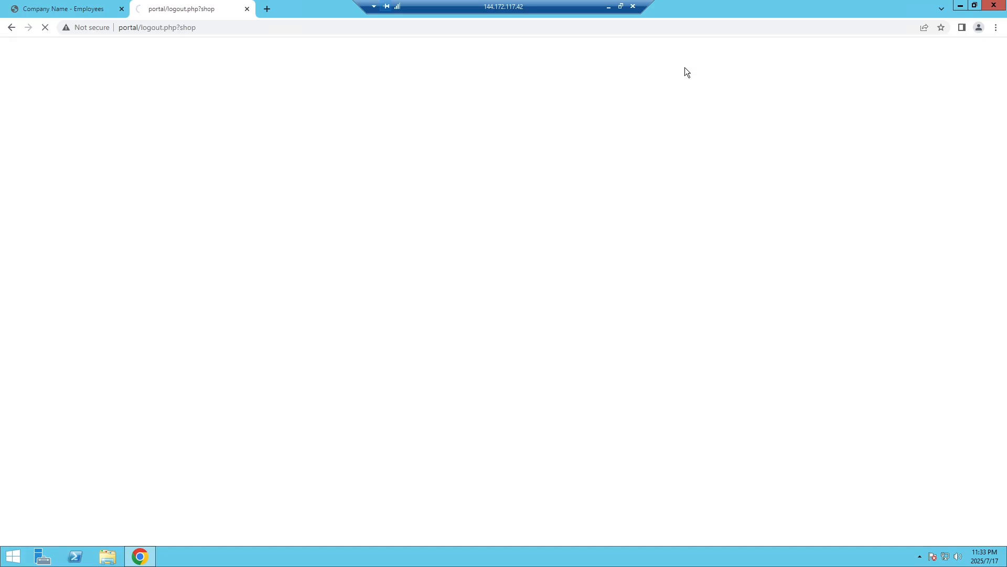
left_click(444, 139)
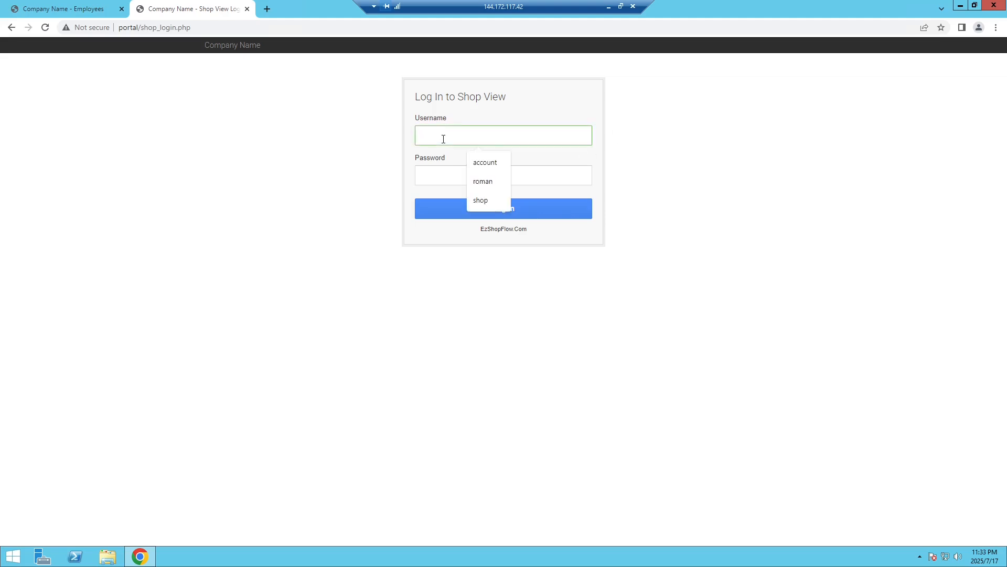
type("machine")
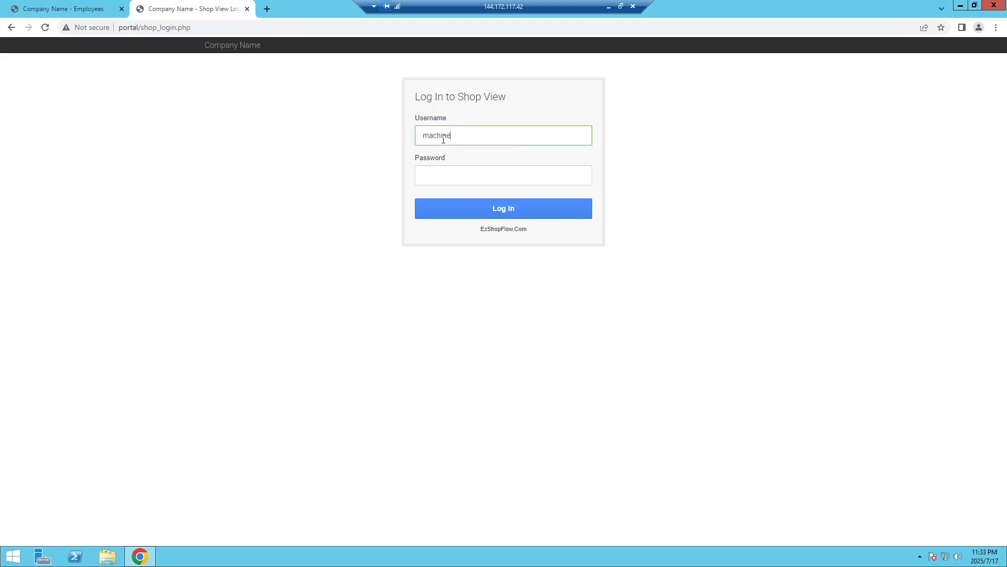
key("Tab")
type("•••••••")
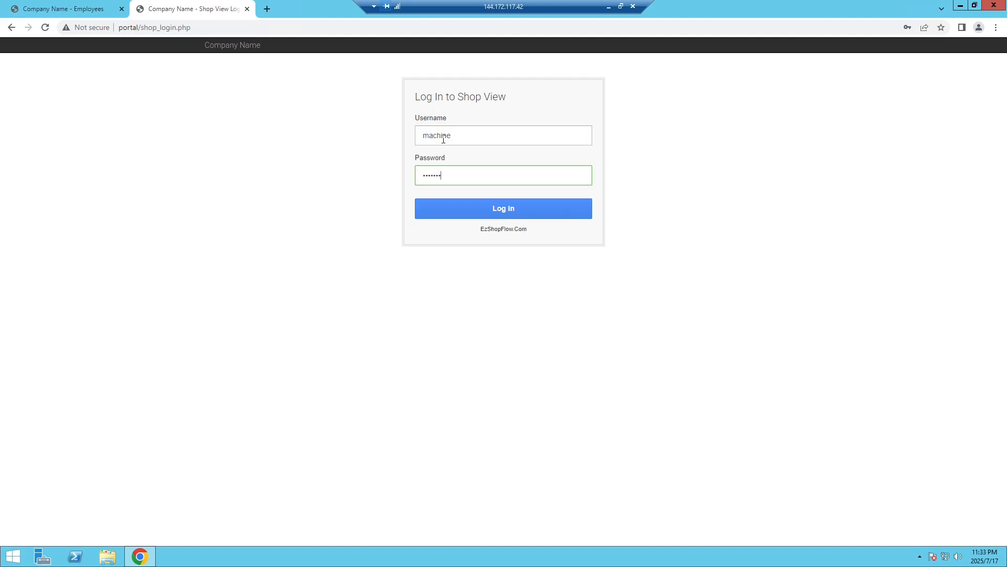
left_click(499, 210)
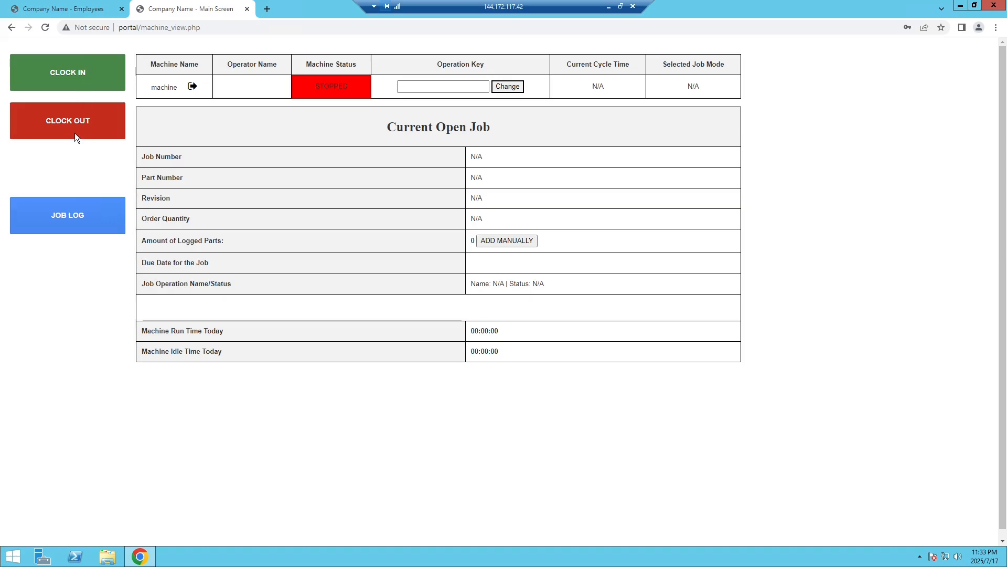
Make employee 111 the machine operator via JOB LOG, then return to the Employees tab.
left_click(65, 217)
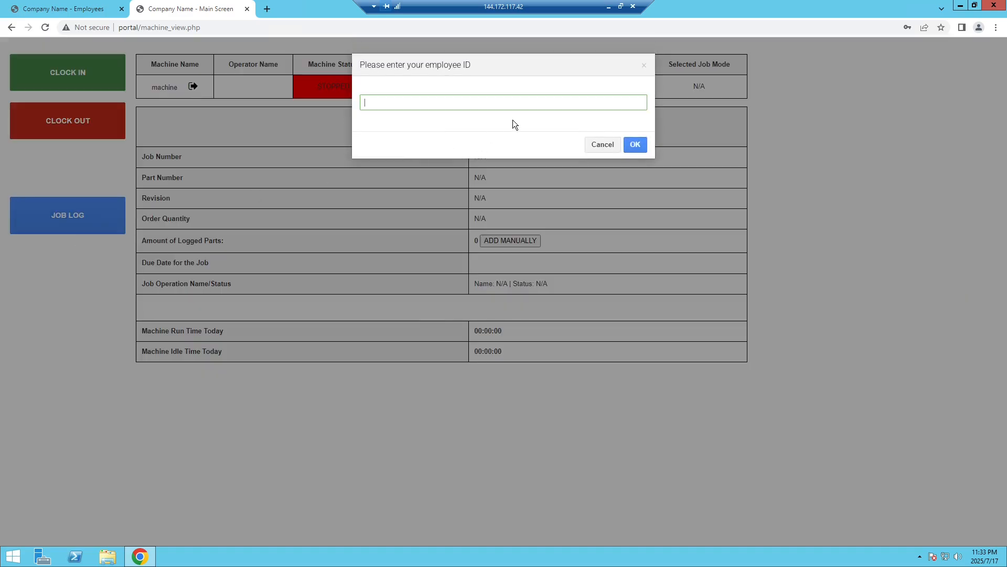
type("111")
key("Return")
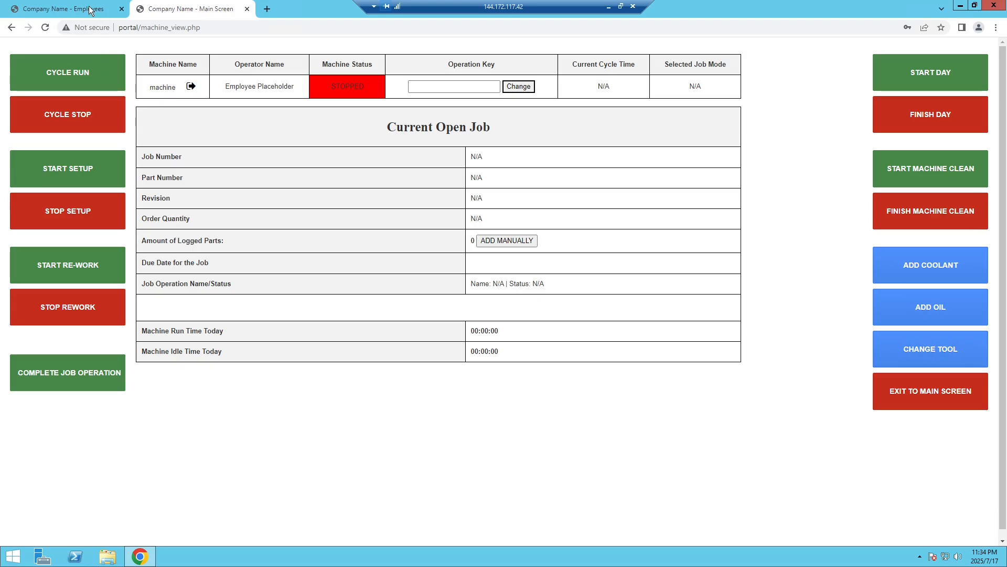
mouse_move(91, 11)
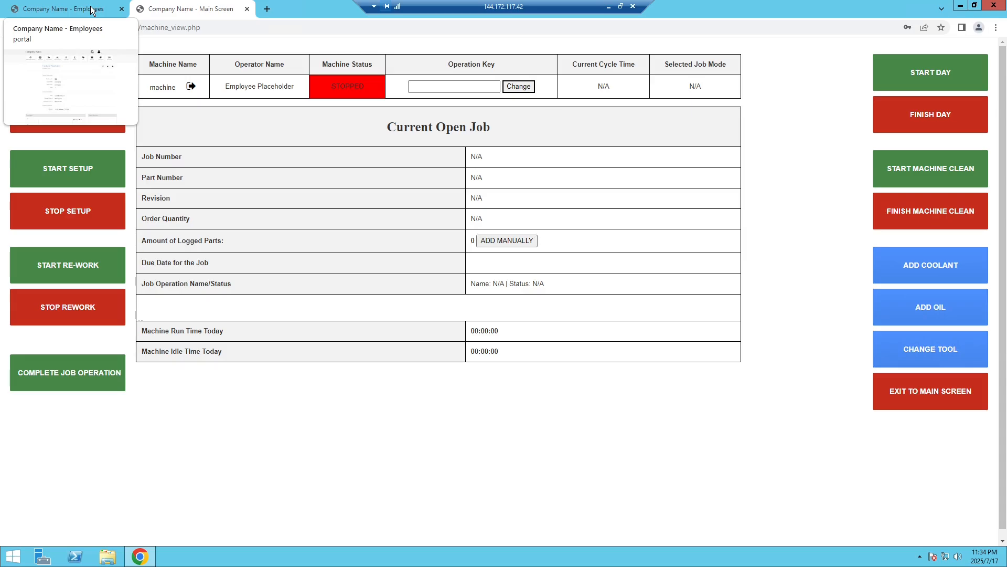
left_click(91, 9)
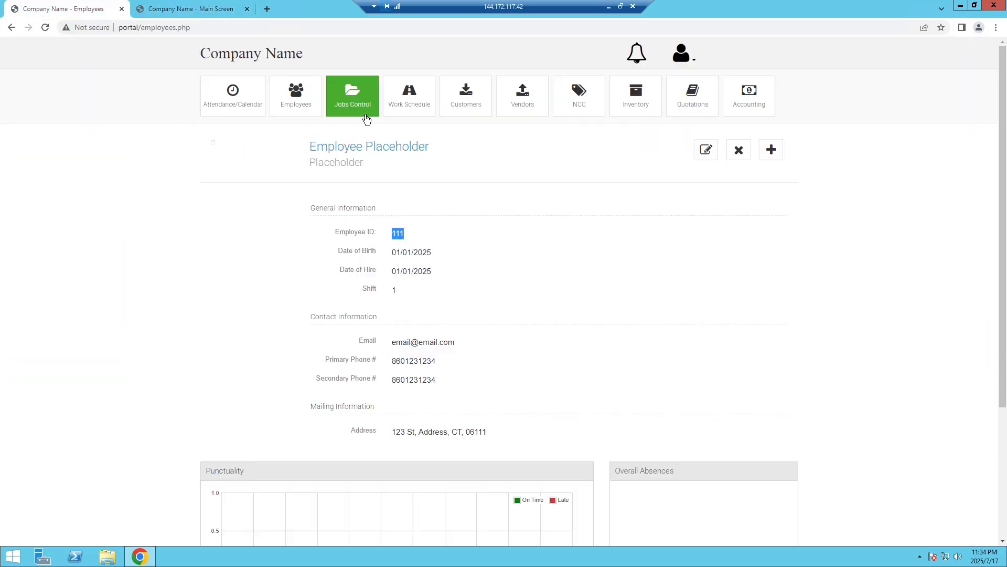